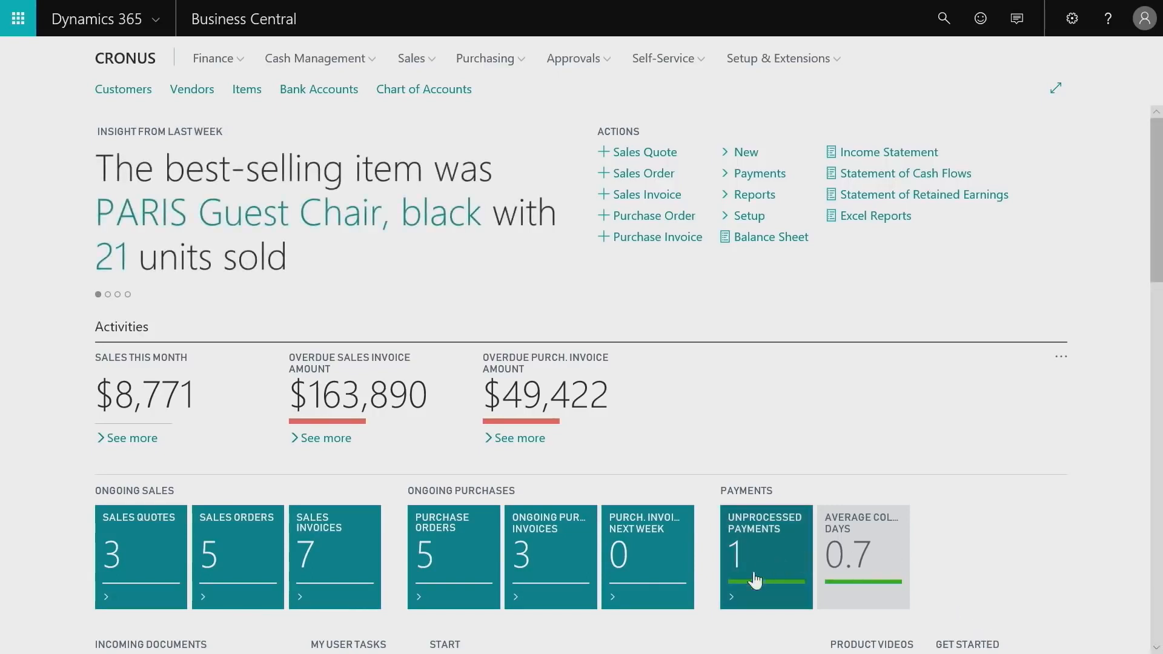
# Look through the Finance and Cash Management areas, and view the overdue sales invoice entries behind the home page figure.
pyautogui.click(243, 62)
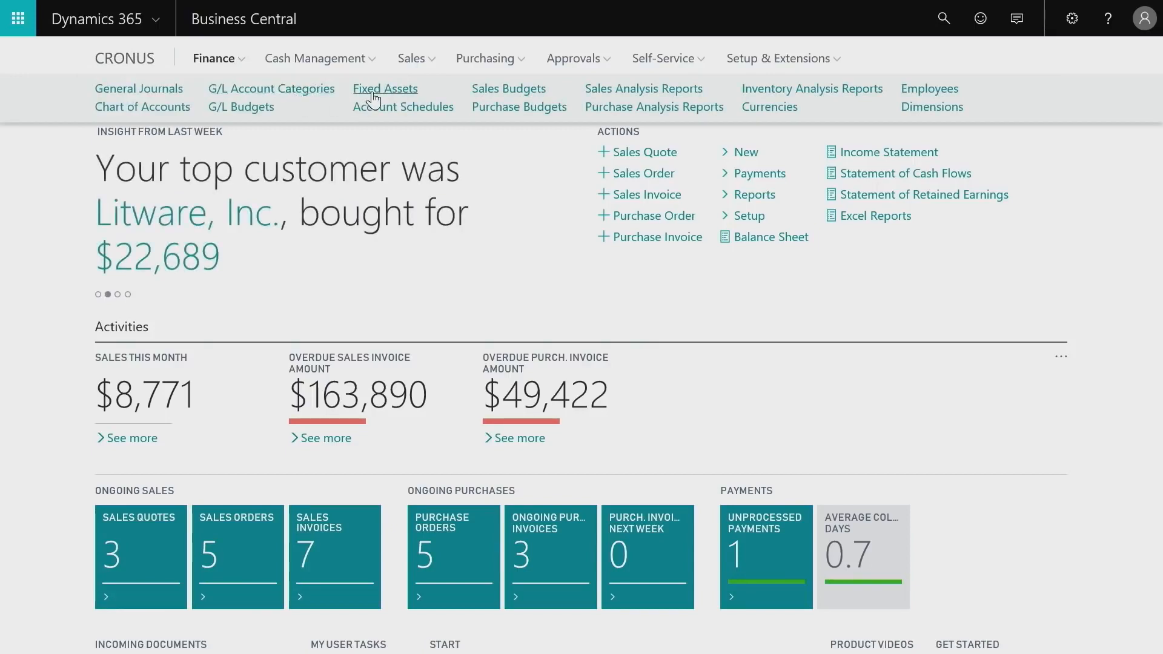
pyautogui.click(363, 65)
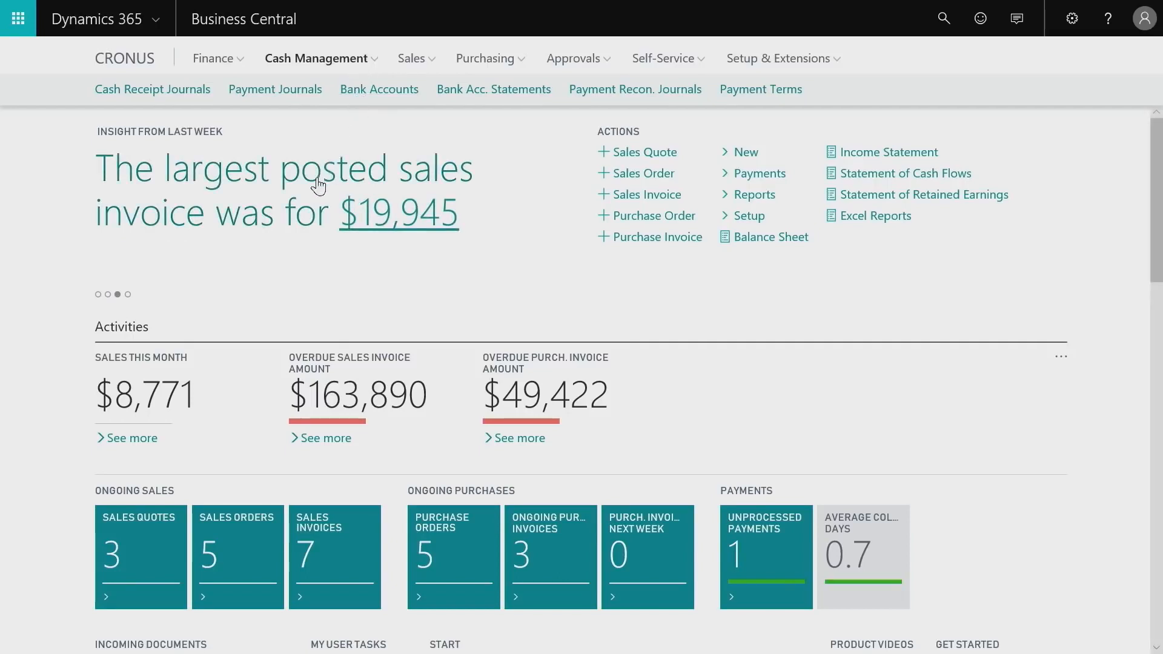
pyautogui.moveTo(1157, 175); pyautogui.dragTo(1139, 235)
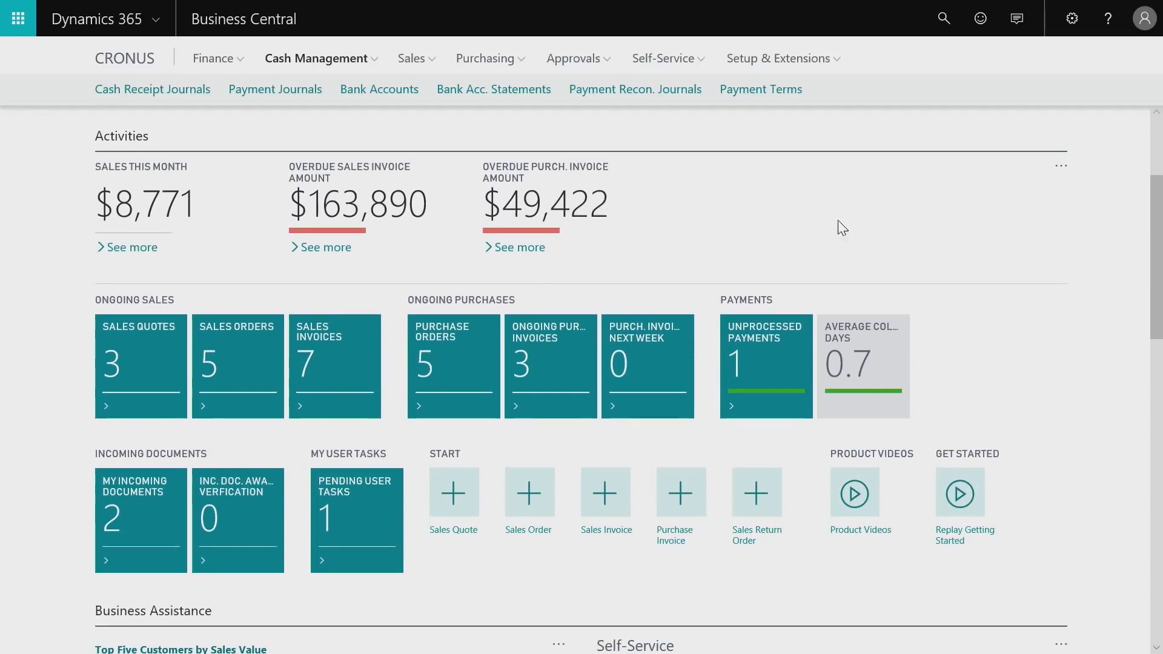
pyautogui.click(335, 253)
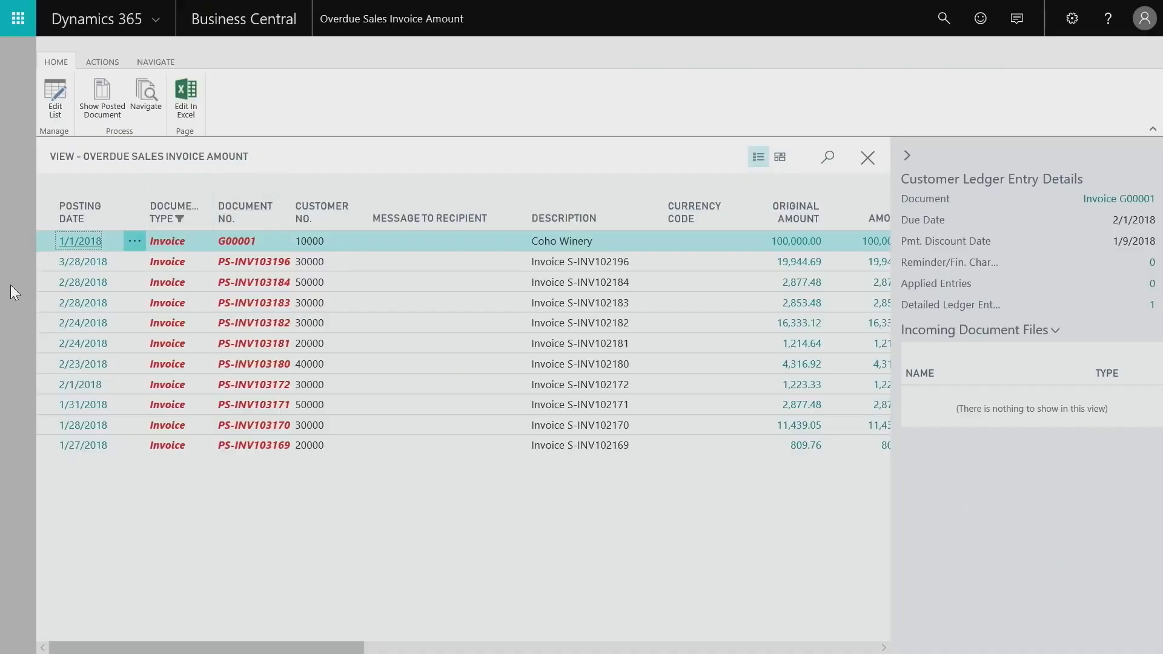
pyautogui.press('Escape')
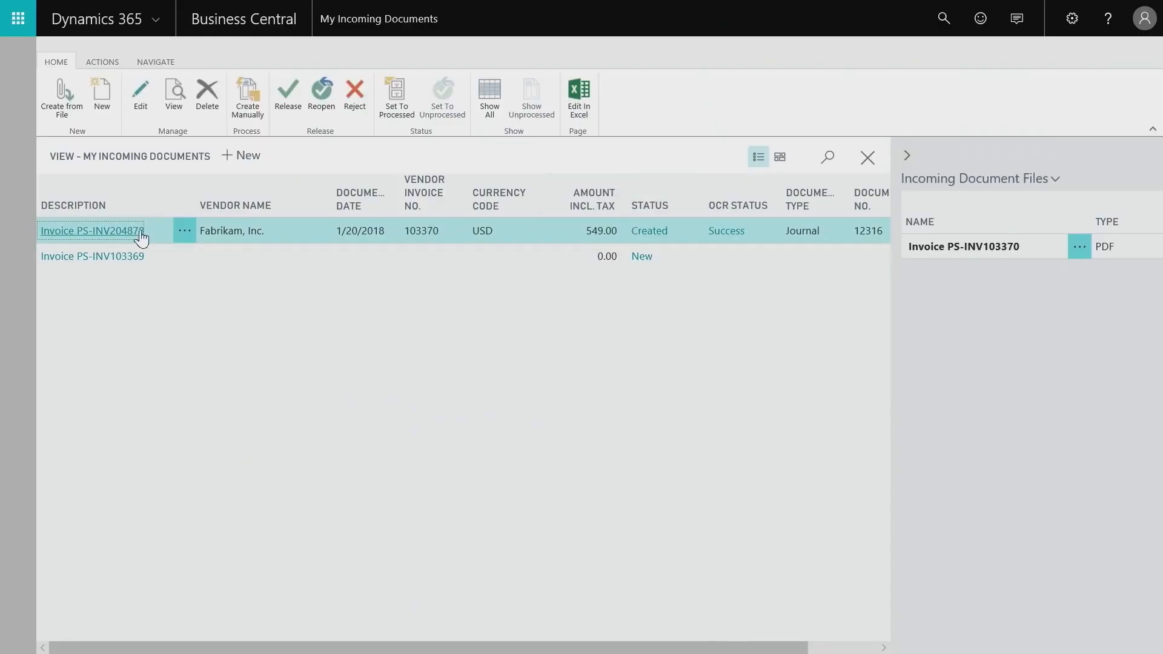
# Open the journal line linked to the Fabrikam, Inc. incoming document and set its department code to ADM and customer group code to LARGE.
pyautogui.click(143, 236)
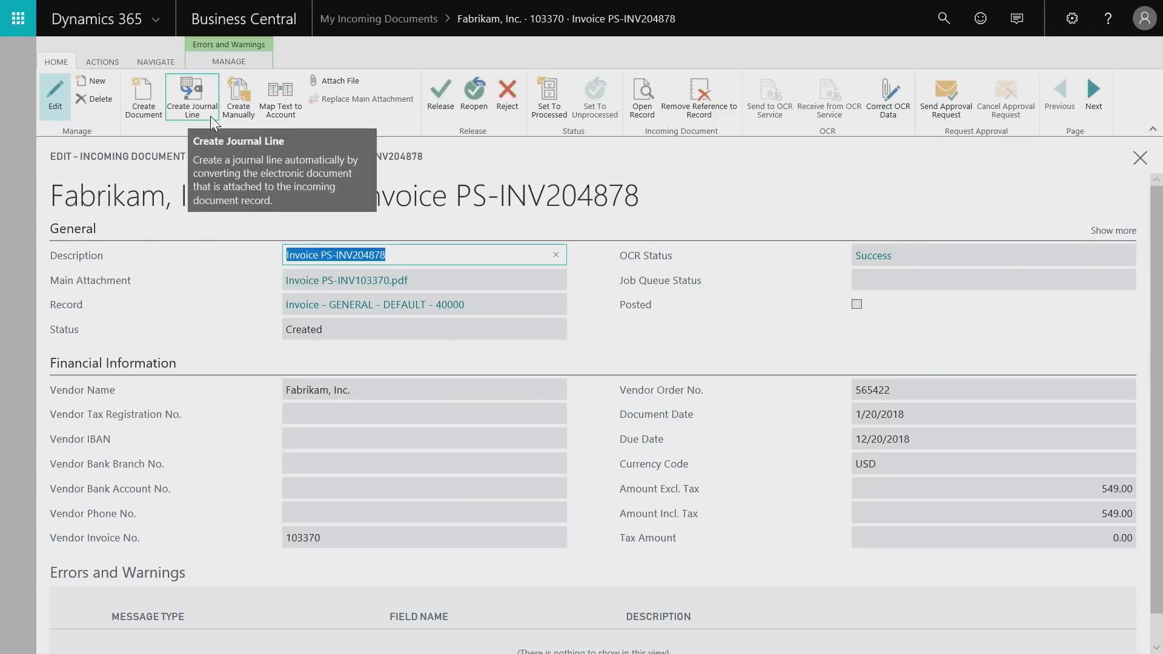
pyautogui.click(630, 111)
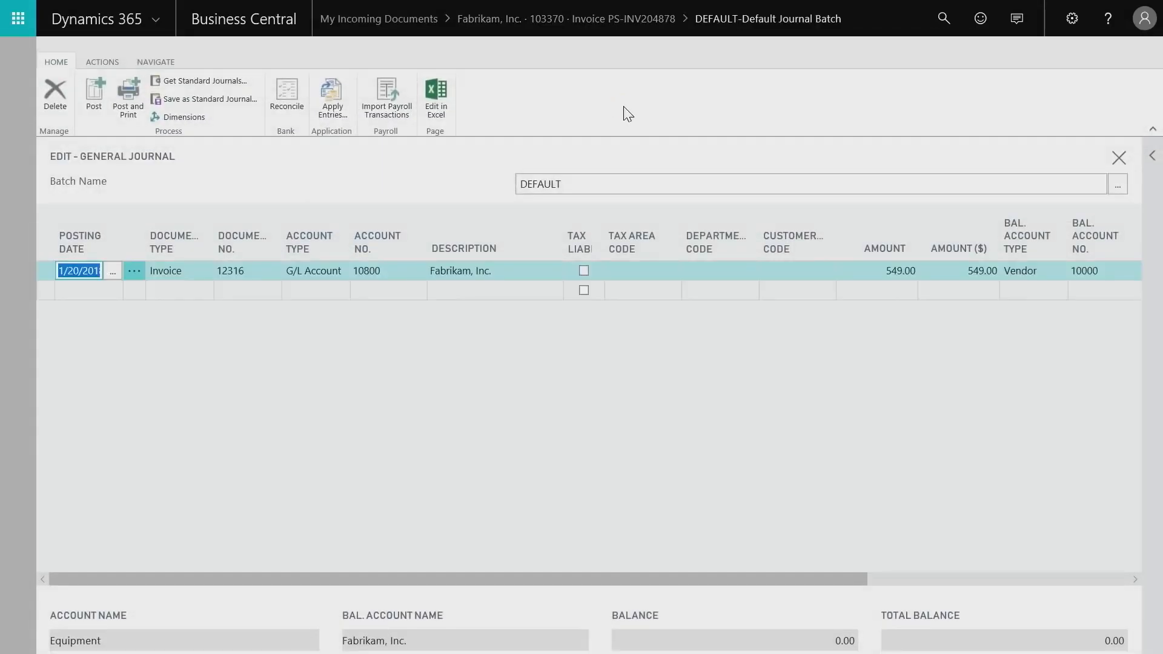
pyautogui.click(707, 272)
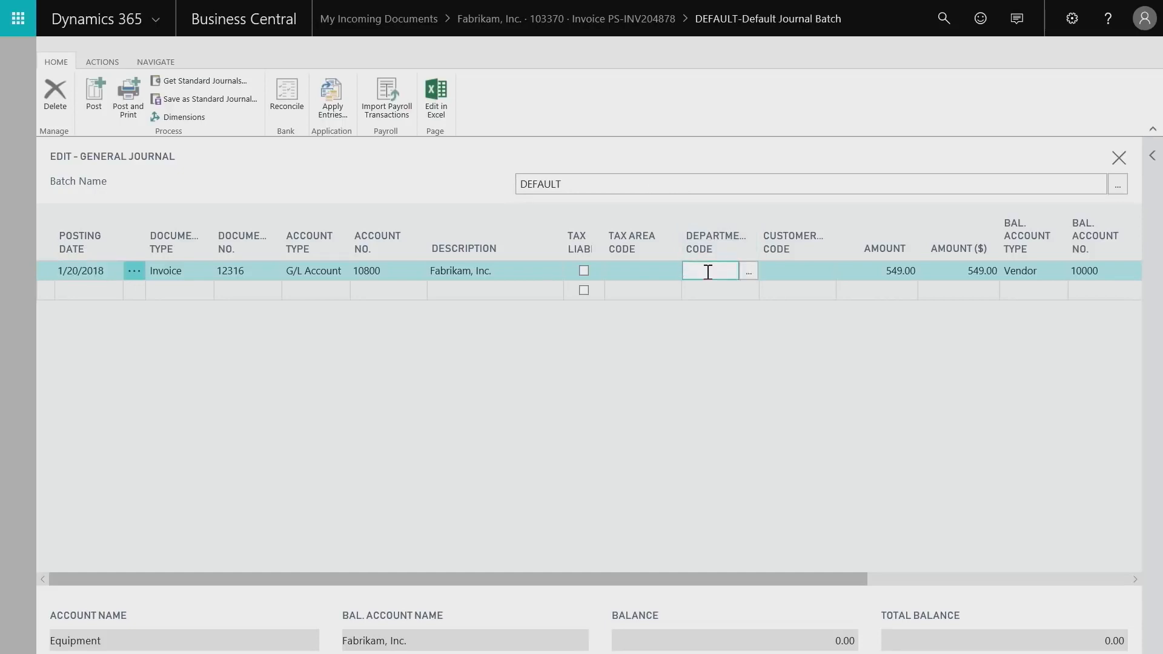
pyautogui.write('adm')
pyautogui.press('Tab')
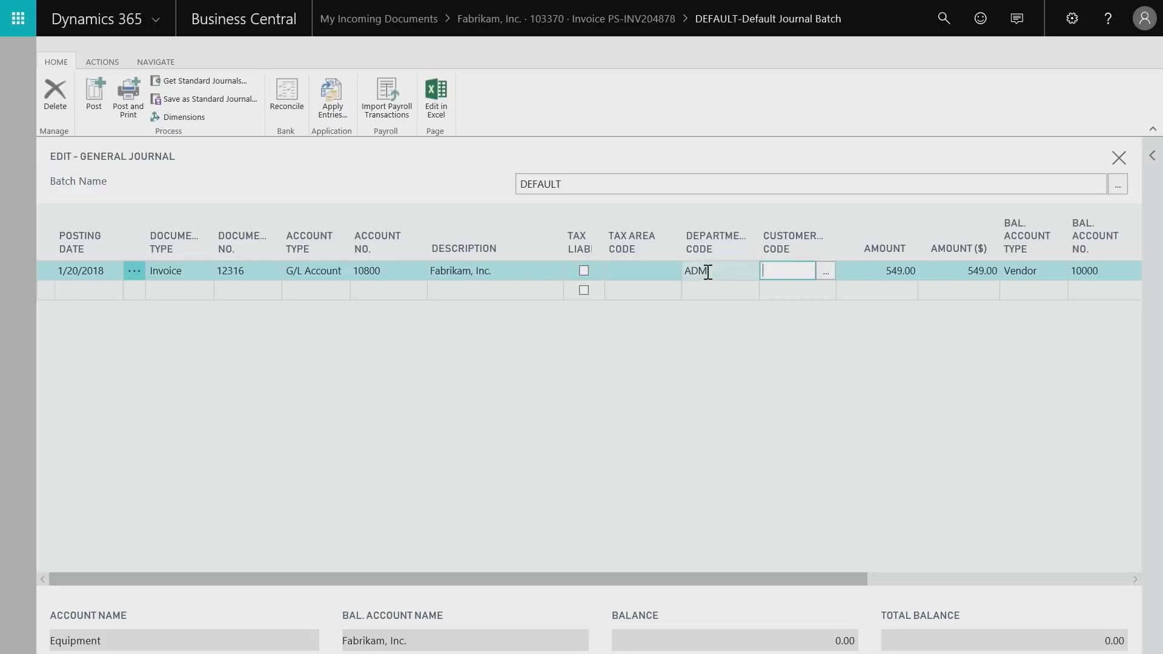
pyautogui.write('large')
pyautogui.press('Tab')
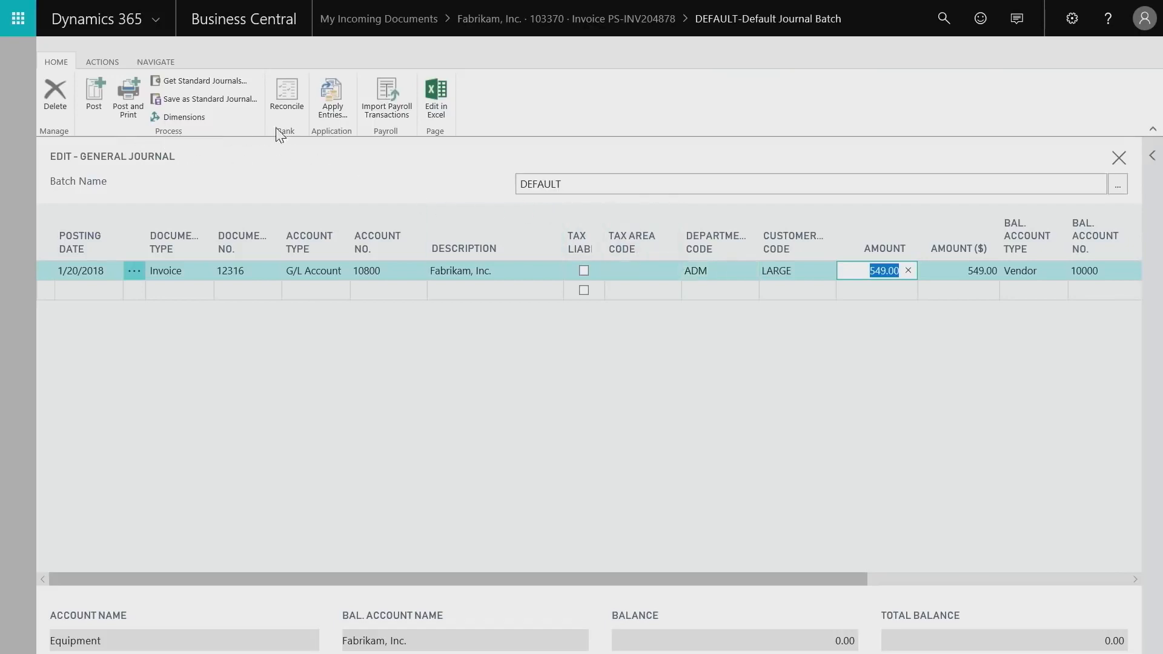
# Open the general journal in Excel, set the employee line's description to Gasoline and publish the change.
pyautogui.click(446, 117)
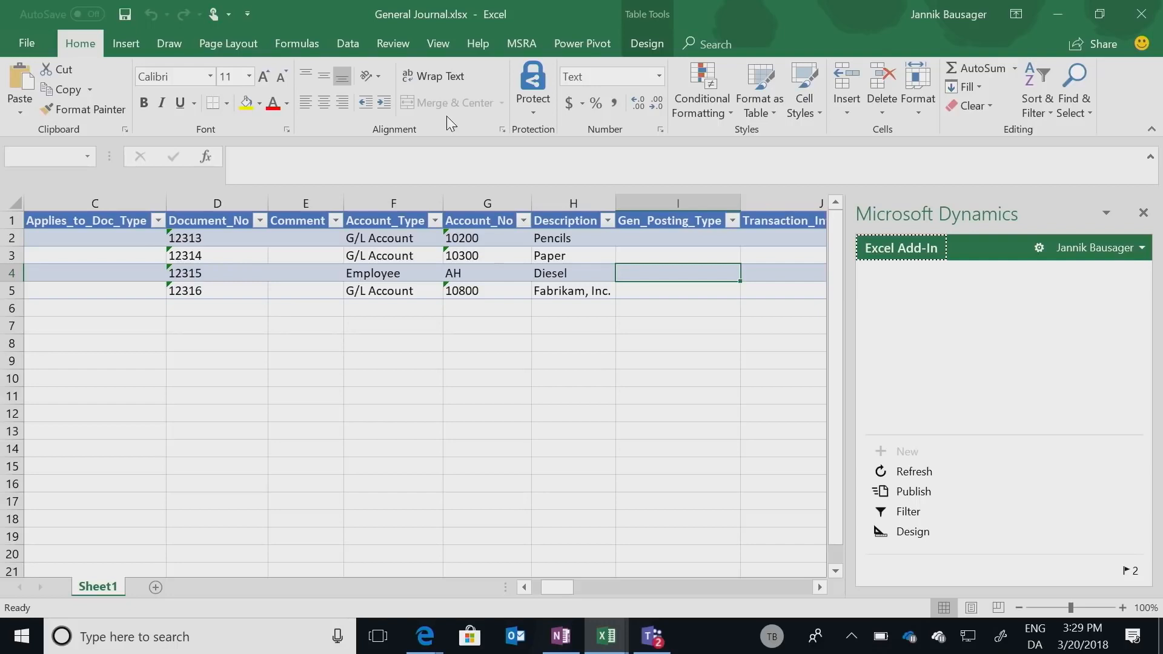
pyautogui.click(582, 289)
pyautogui.click(580, 274)
pyautogui.write('Gasoline')
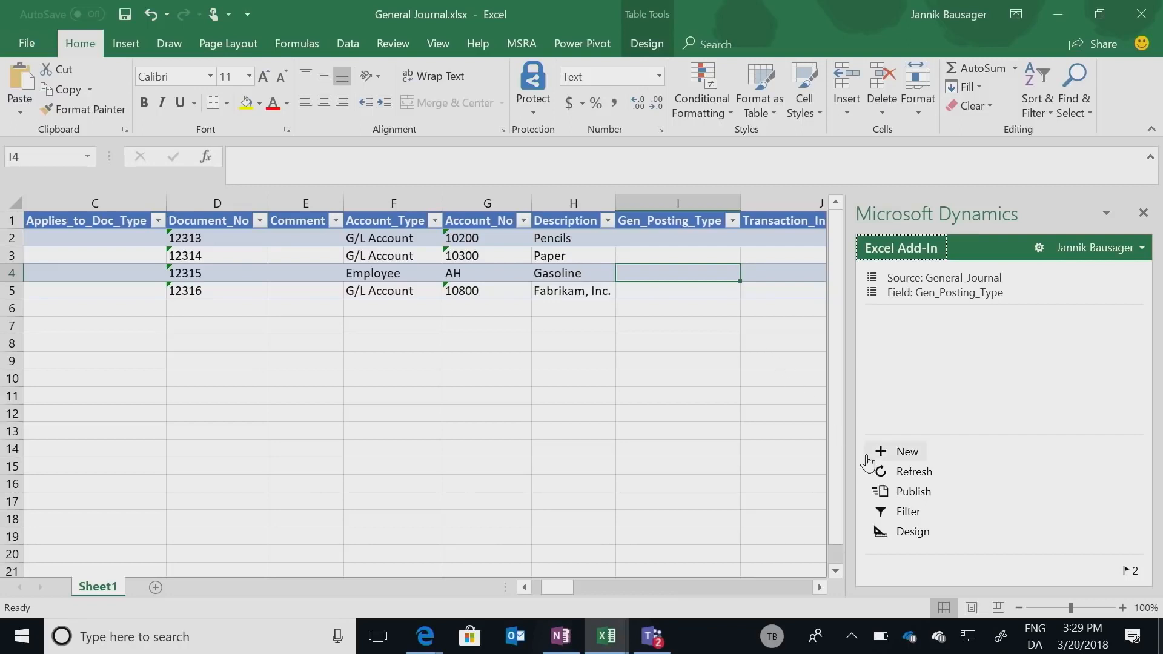
pyautogui.click(912, 492)
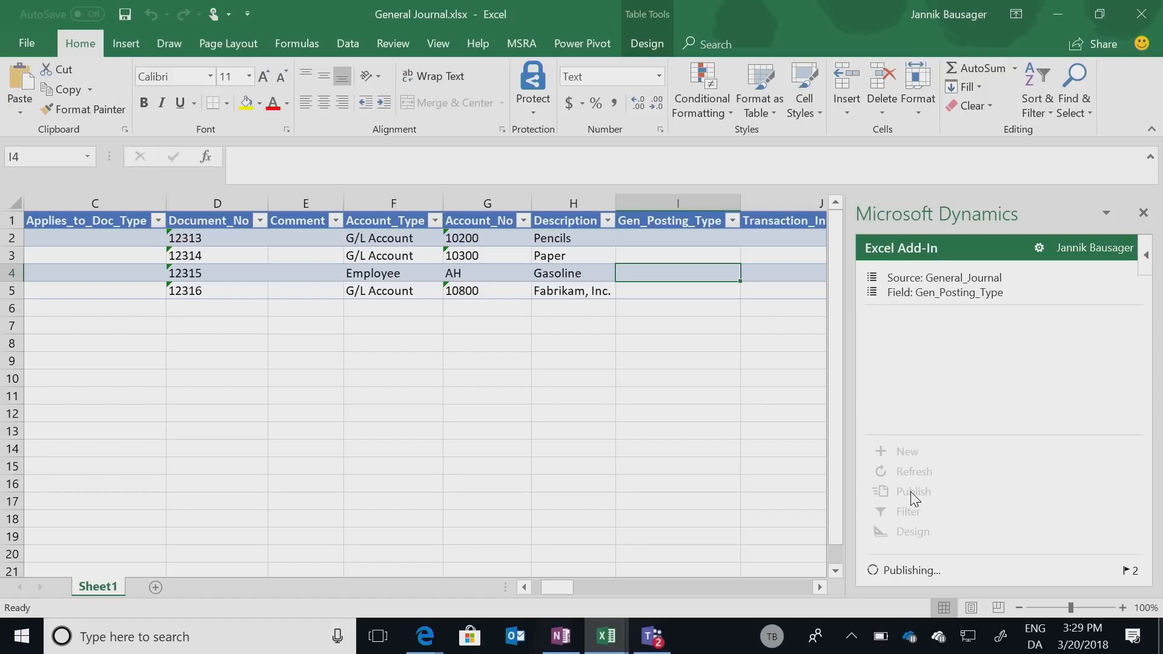
# Switch back to Business Central and close the journal, the incoming document and the document list to return to the home page.
pyautogui.hotkey('alt', 'Tab')
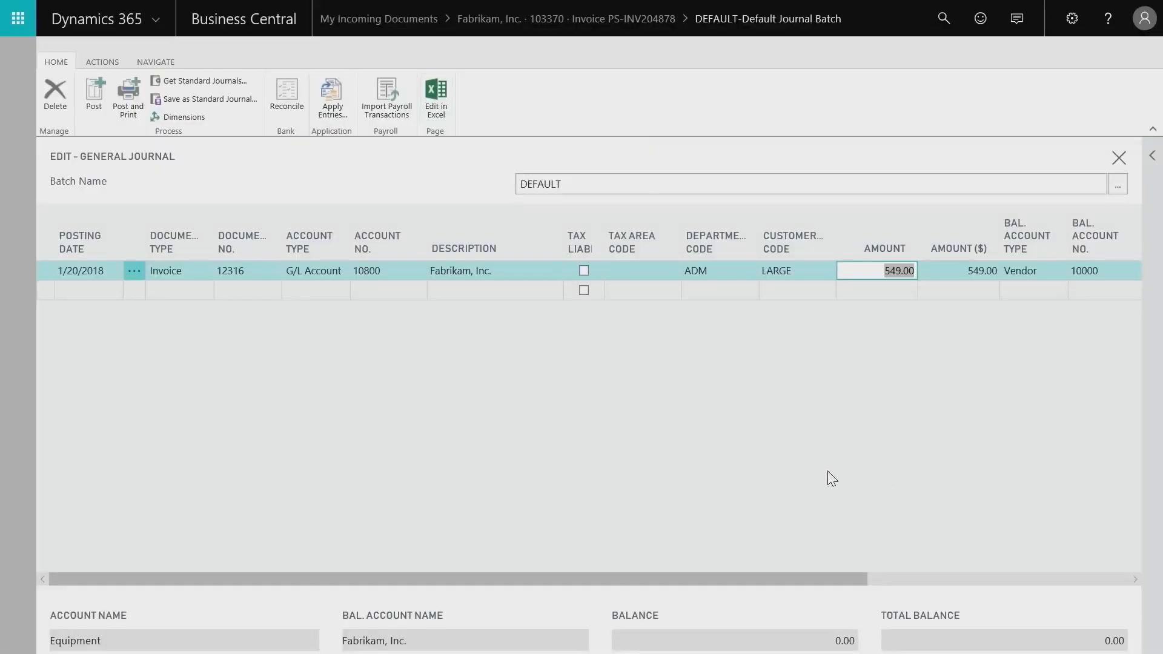
pyautogui.click(27, 175)
pyautogui.press('Escape')
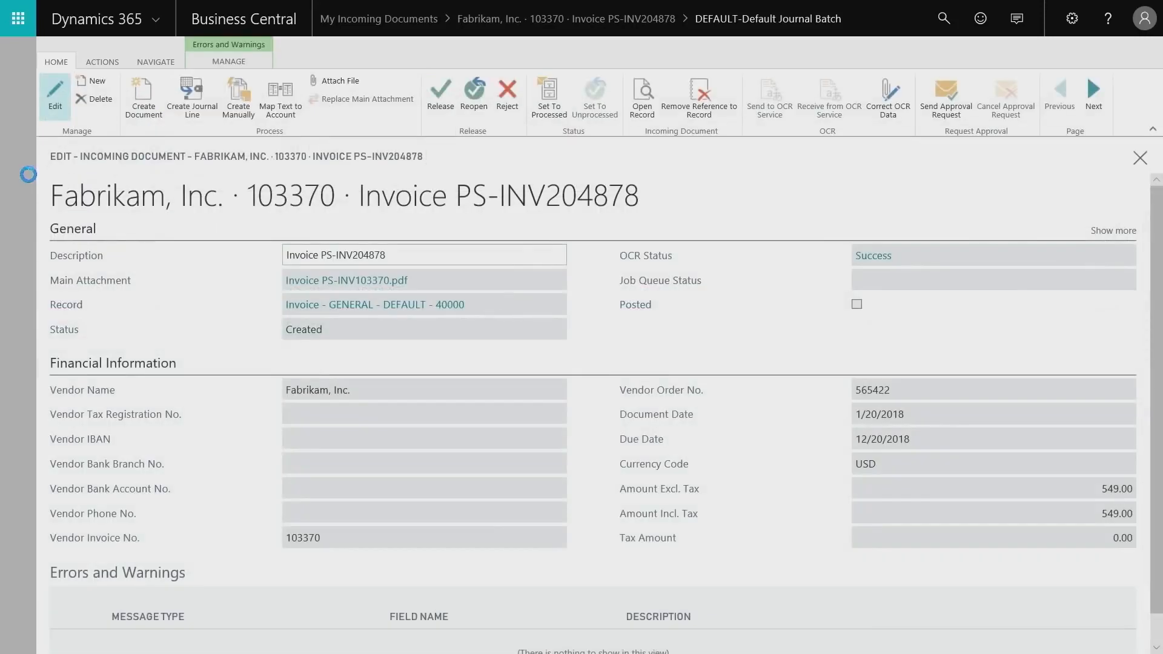
pyautogui.press('Escape')
pyautogui.press('Escape')
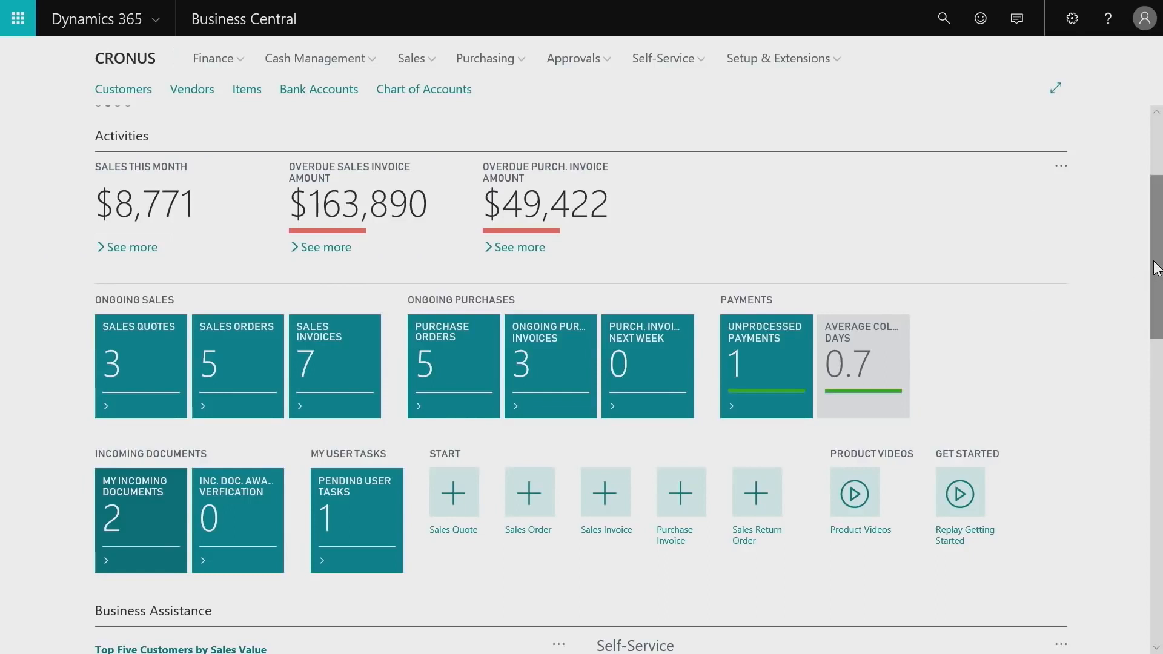
# Review the charts and accounts further down the home page, and view the Power BI report expanded.
pyautogui.moveTo(1155, 268); pyautogui.dragTo(1127, 367)
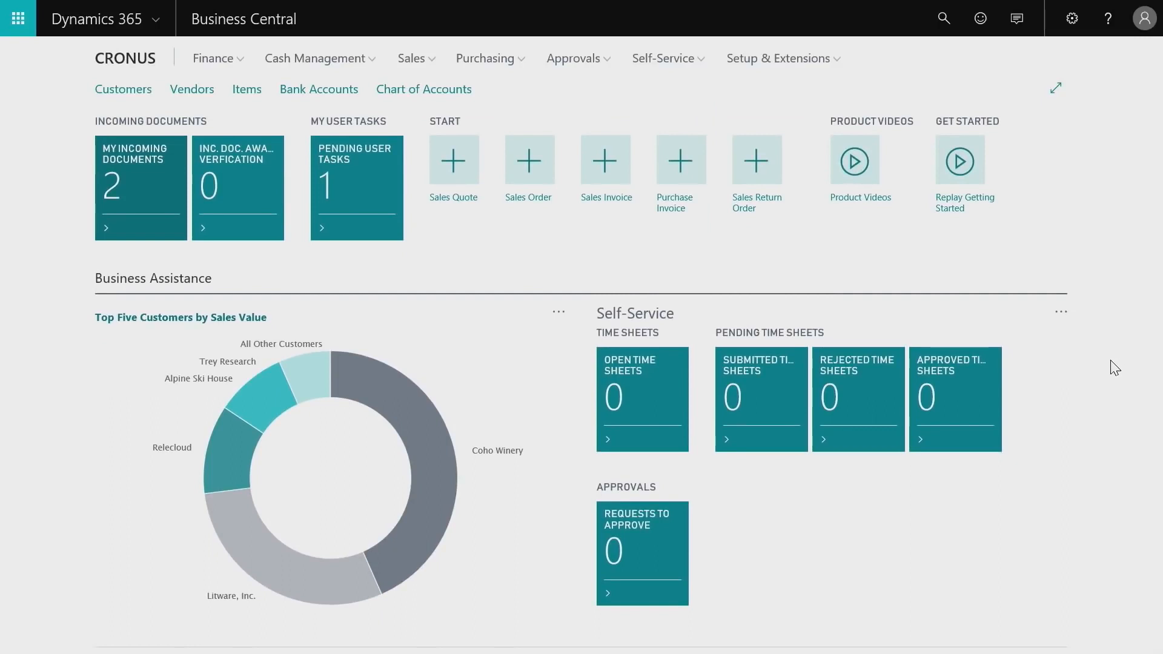
pyautogui.moveTo(1161, 312); pyautogui.dragTo(1161, 441)
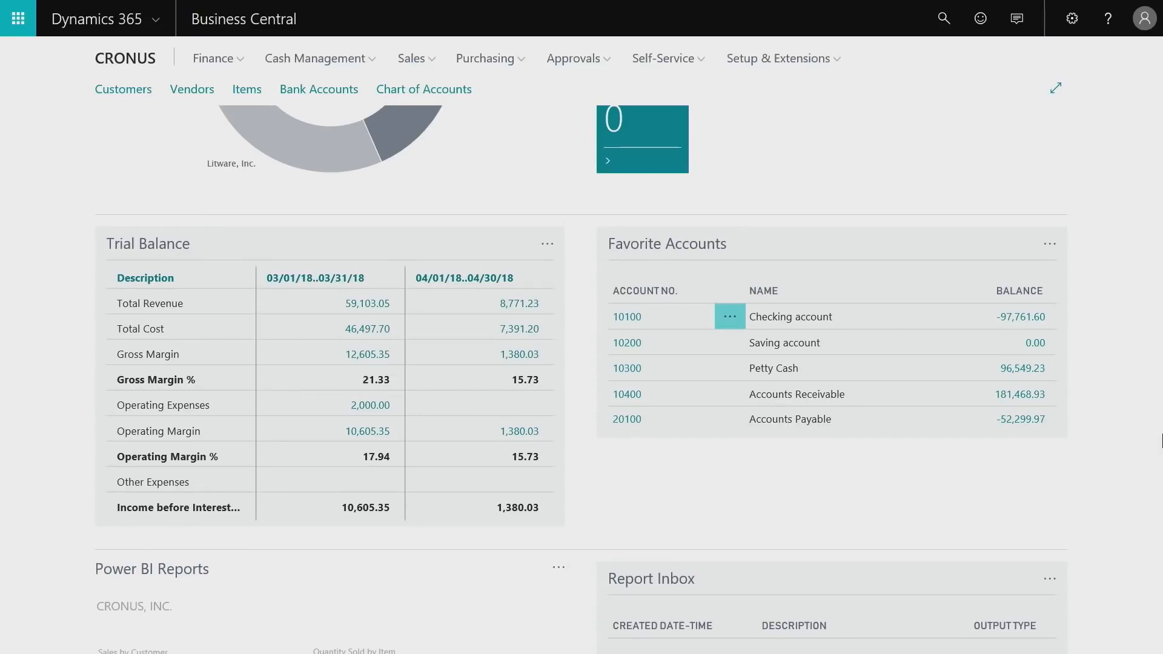
pyautogui.moveTo(1155, 407); pyautogui.dragTo(1150, 494)
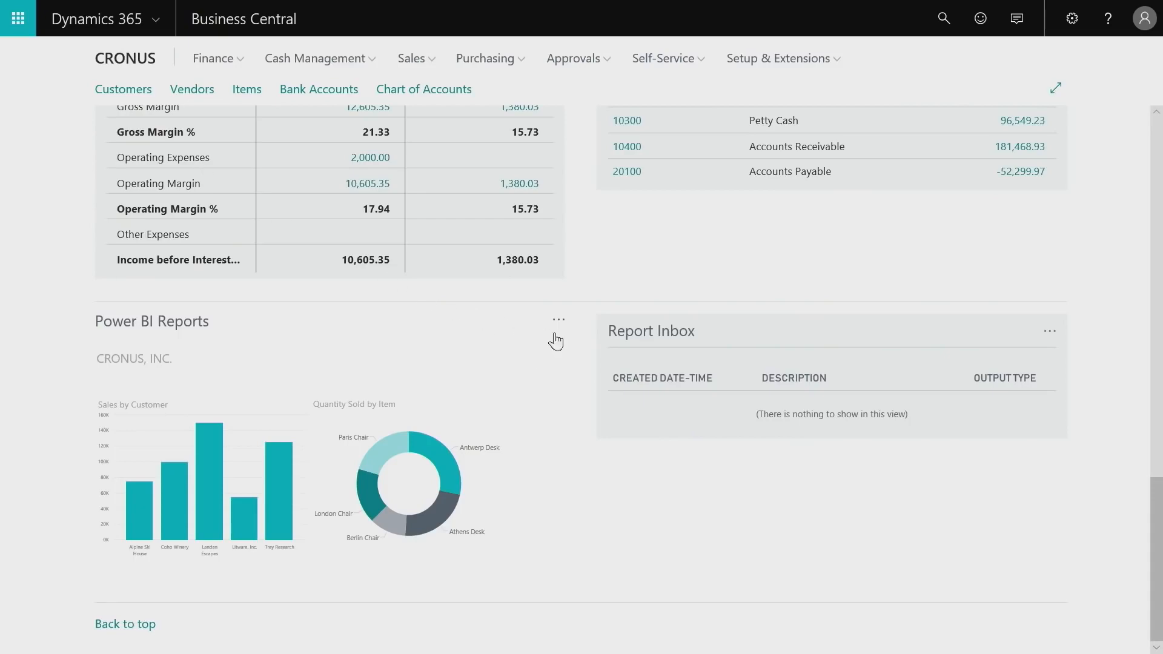
pyautogui.click(558, 321)
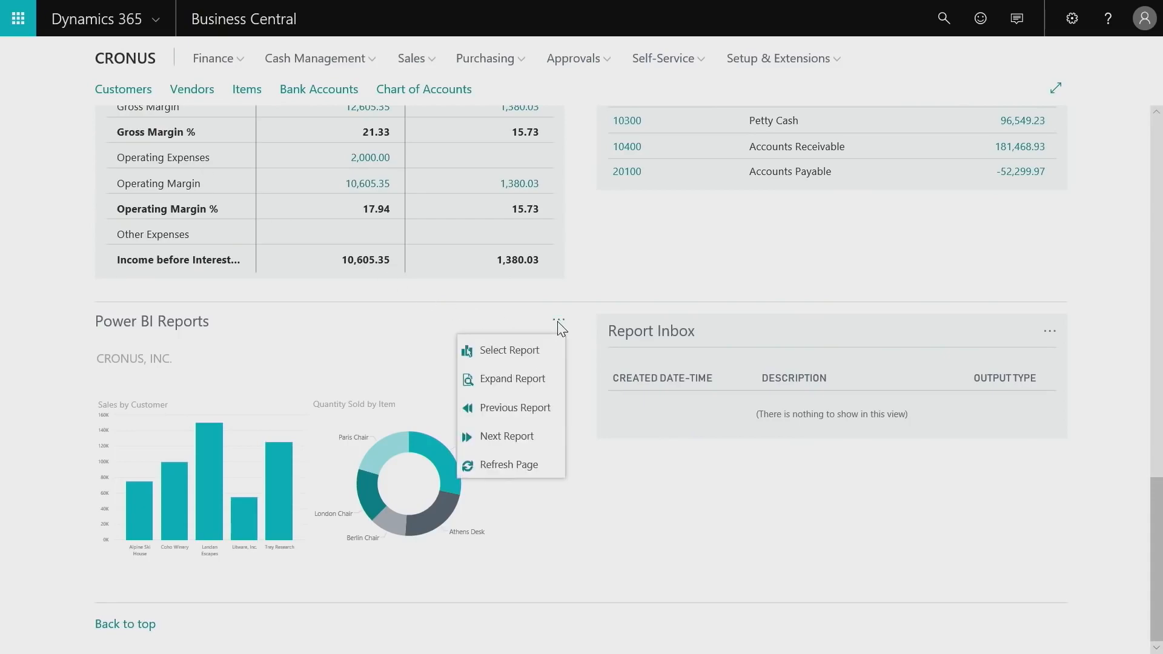
pyautogui.click(521, 379)
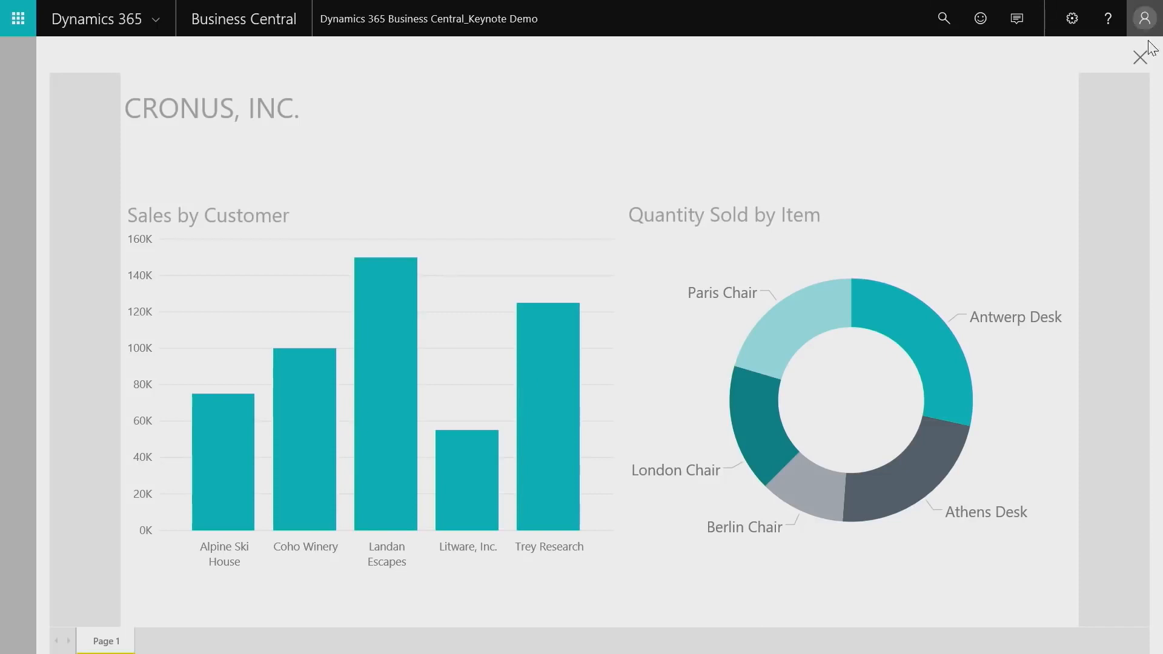
pyautogui.click(1138, 59)
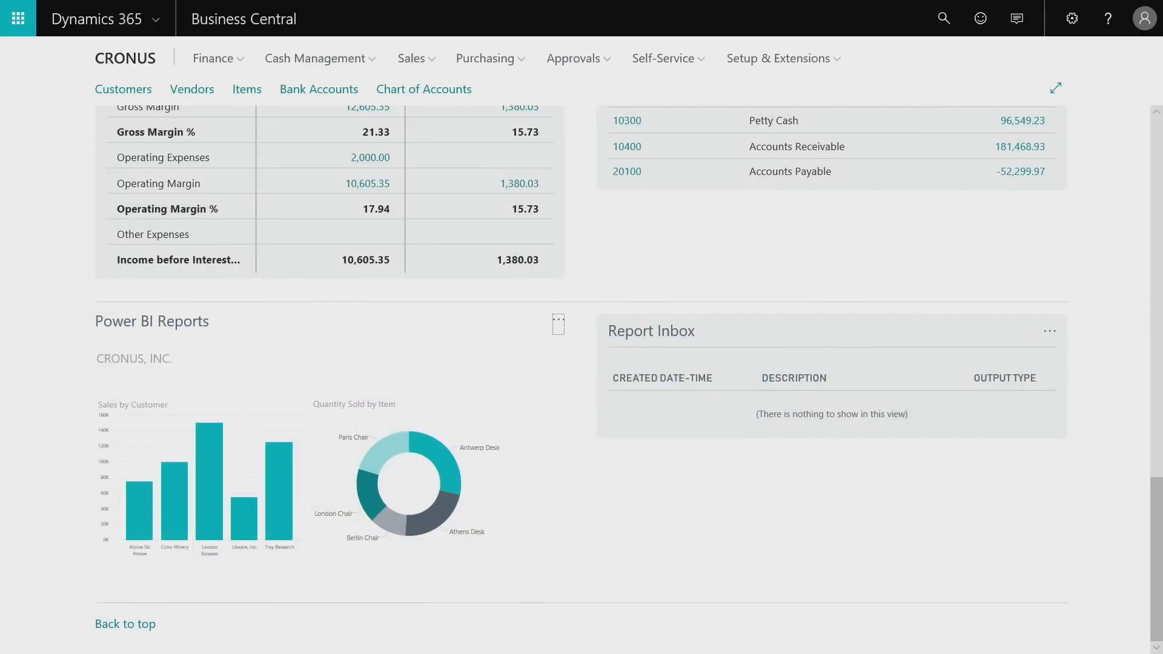
# Show the Excel Reports choices from the home page actions and switch to the ExcelTemplateTrialBalance workbook in Excel.
pyautogui.click(143, 624)
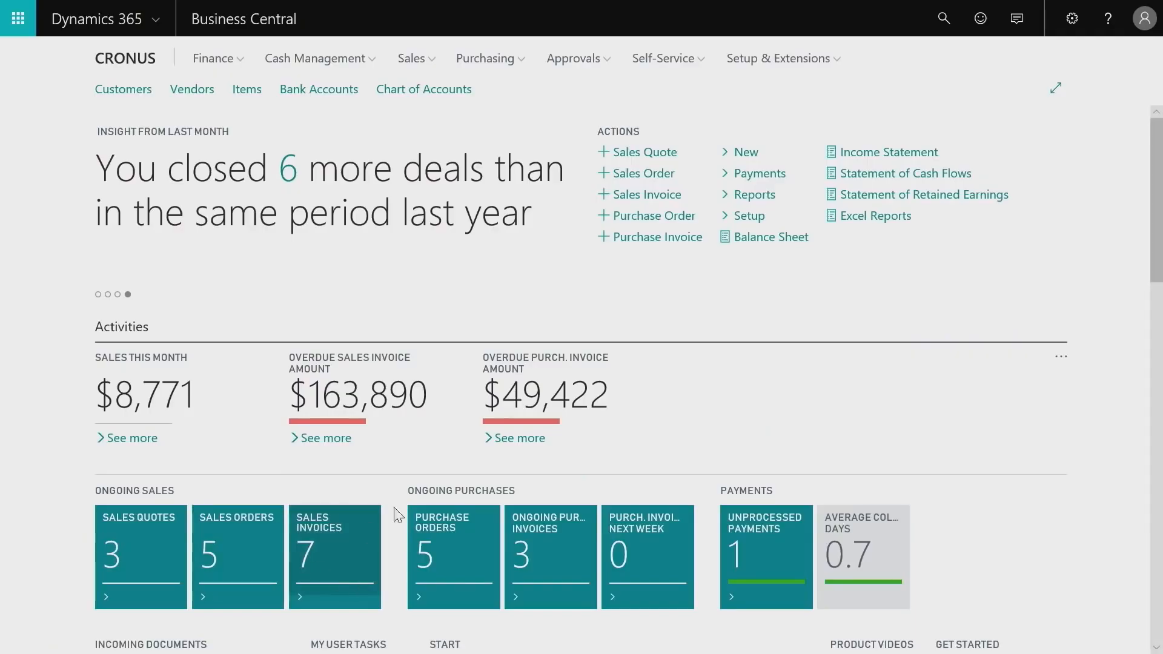
pyautogui.click(857, 219)
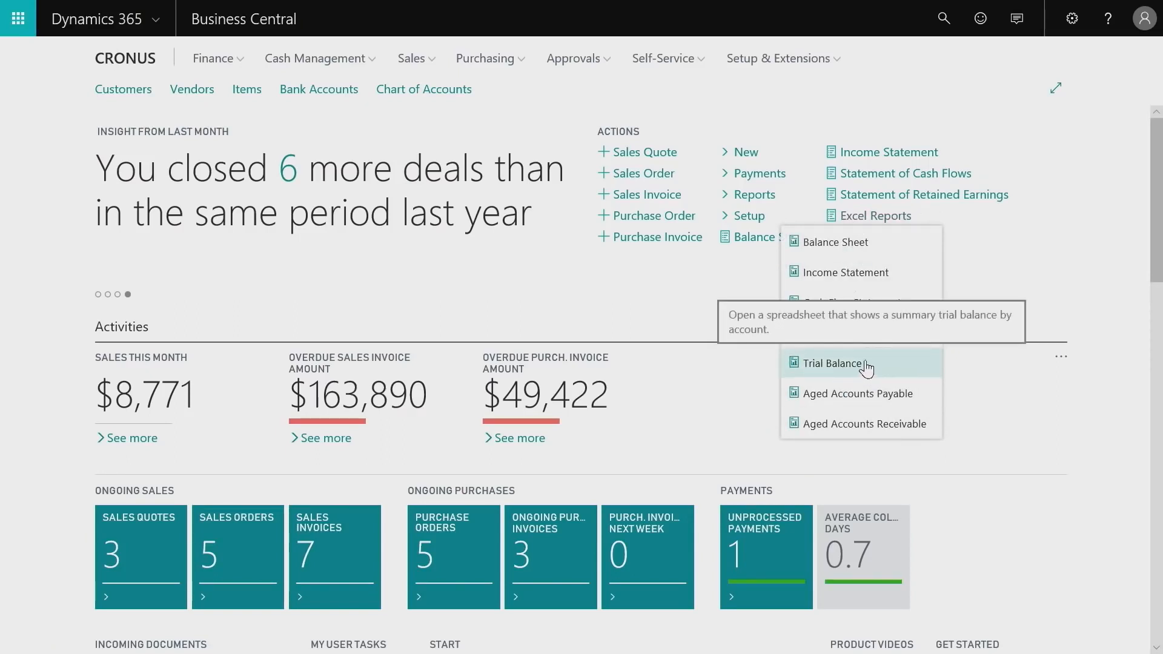
pyautogui.hotkey('alt', 'Tab')
pyautogui.hotkey('alt', 'Tab')
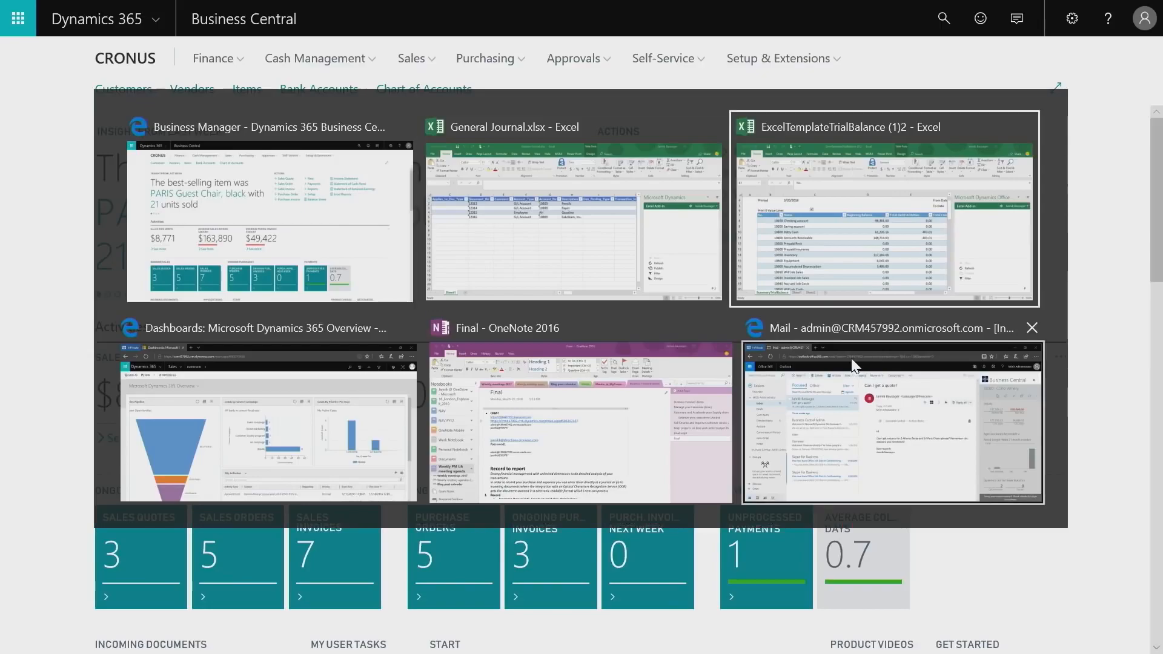
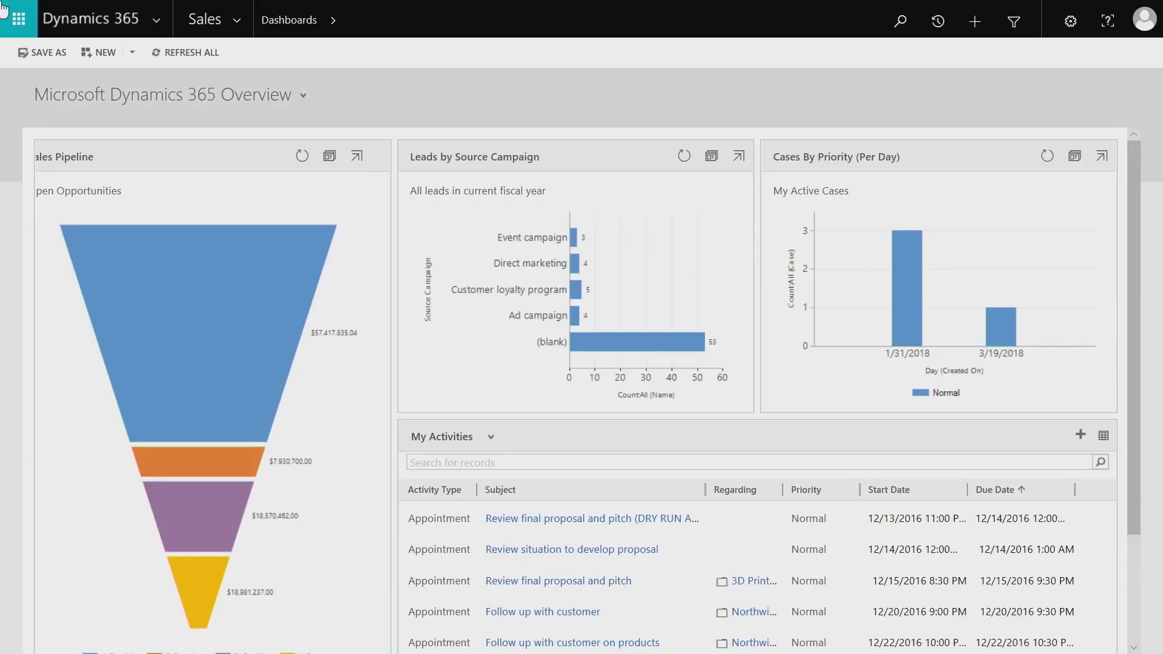
# In Dynamics 365 Sales, list my orders and open the in-progress order for Coho Winery.
pyautogui.click(222, 35)
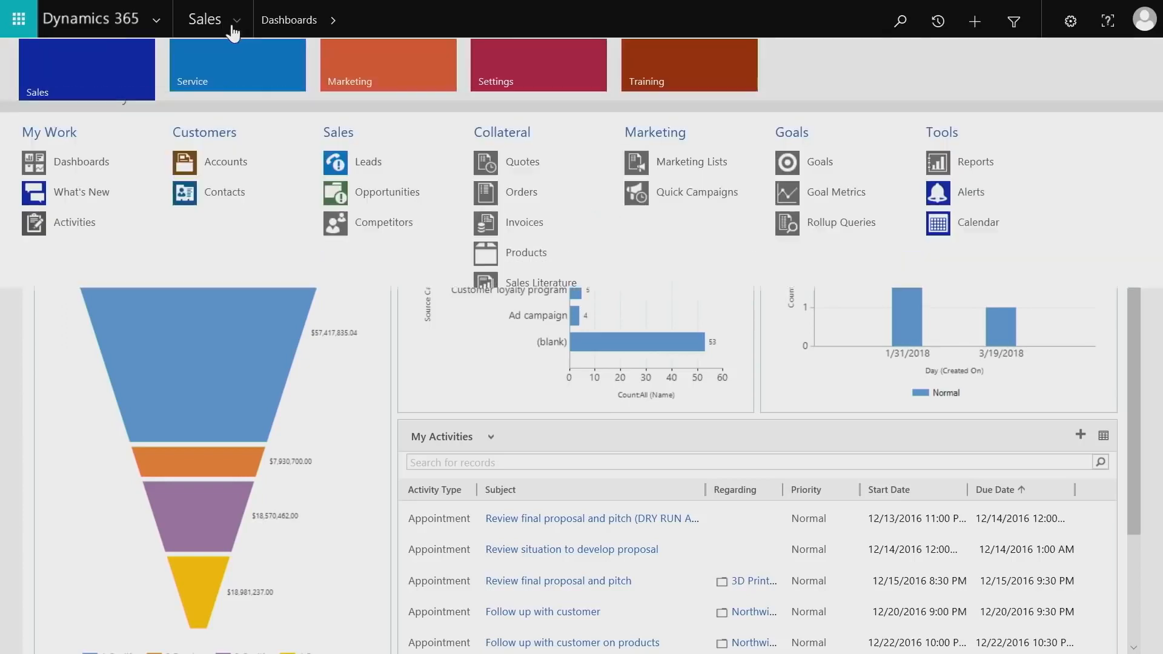
pyautogui.click(528, 192)
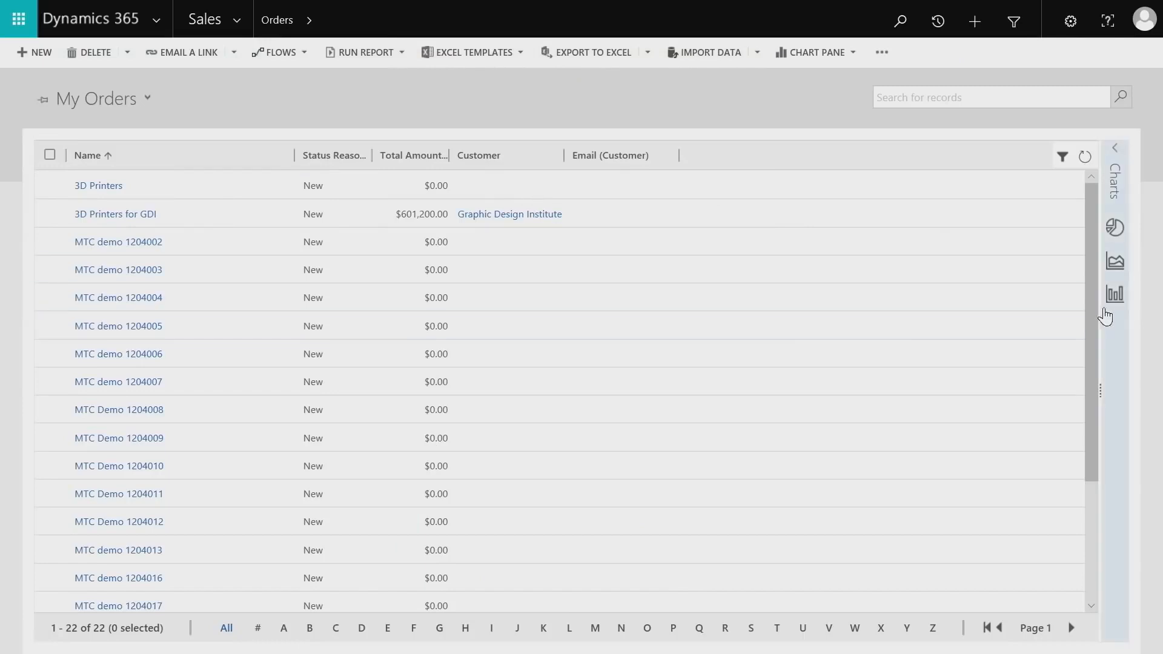
pyautogui.moveTo(1089, 305); pyautogui.dragTo(1087, 455)
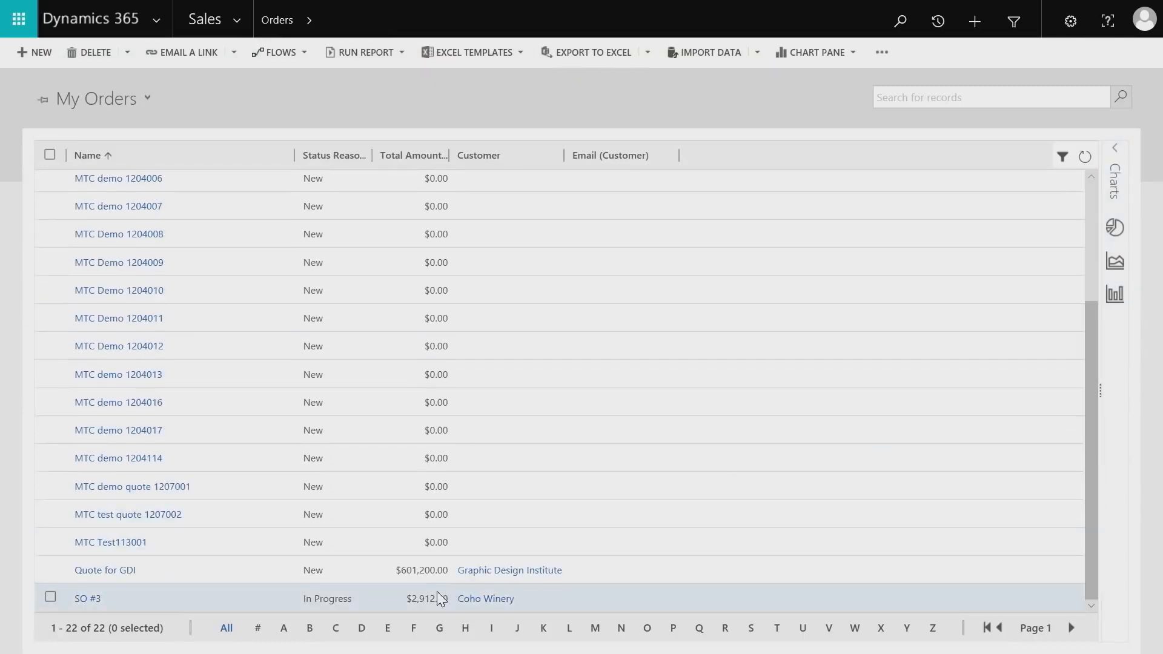
pyautogui.click(87, 598)
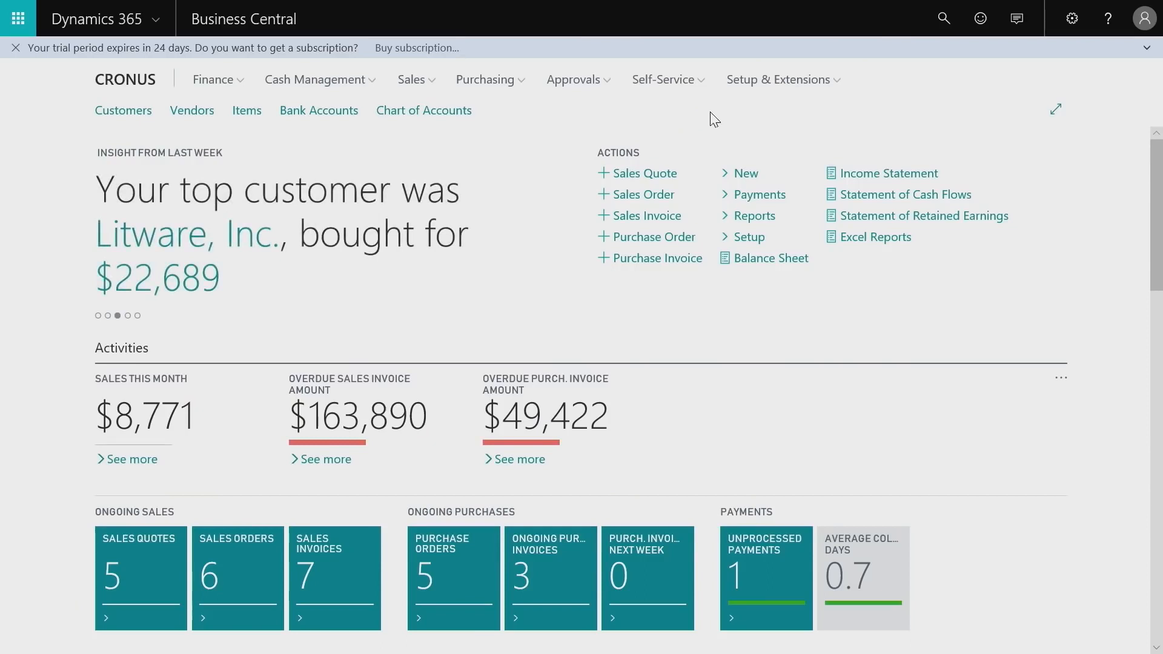
# In Business Central, open the Coho Winery sales order dated 3/20/2018 from the ongoing sales orders and review its details.
pyautogui.click(260, 573)
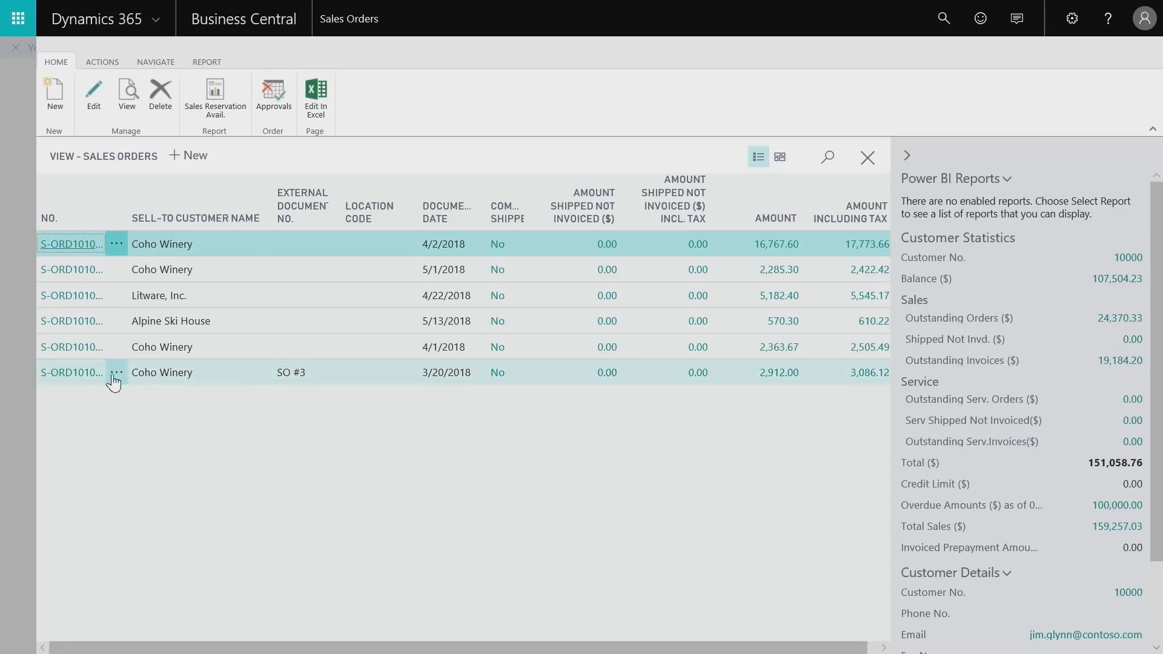
pyautogui.click(72, 375)
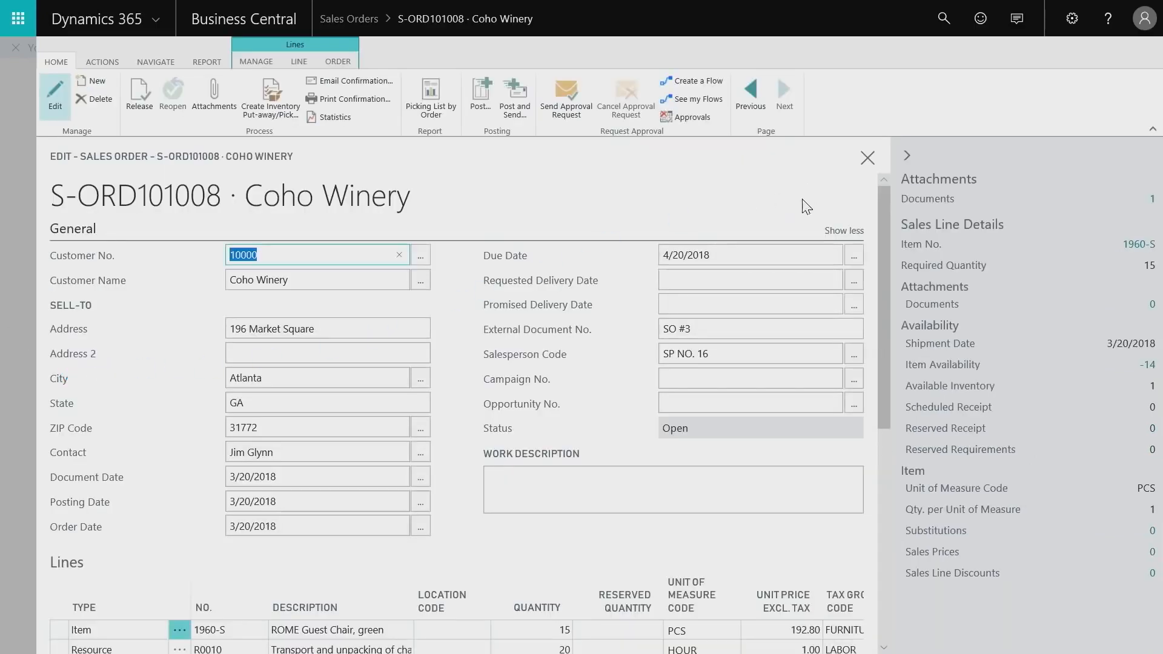
pyautogui.moveTo(883, 223); pyautogui.dragTo(835, 317)
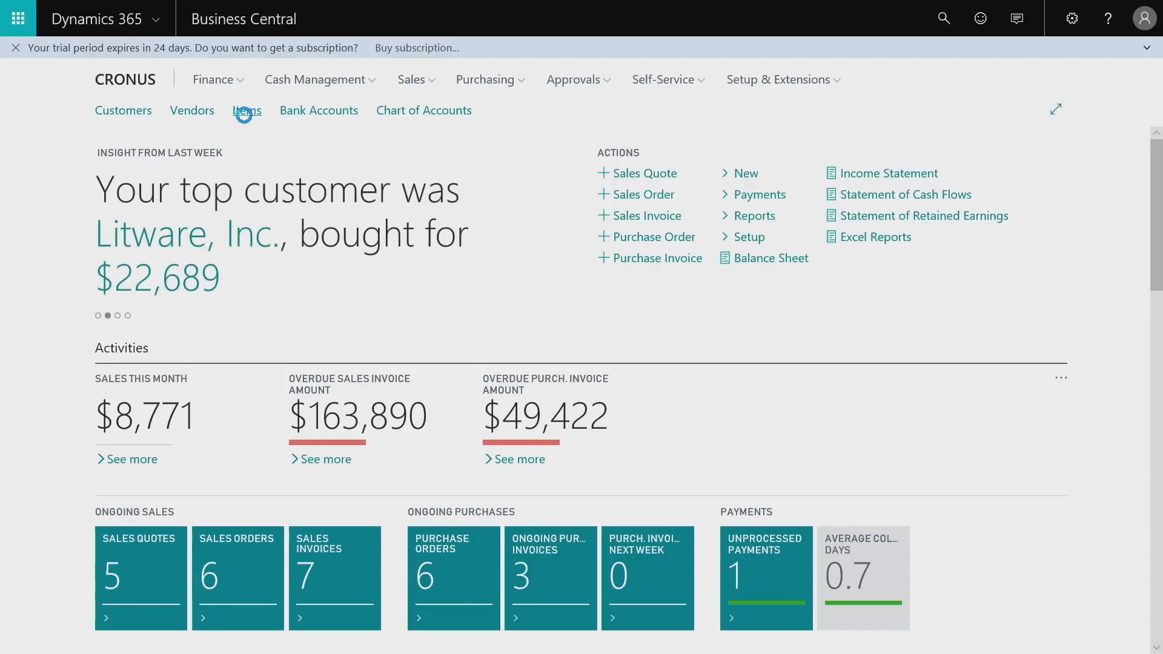
# Open the item list and view the attributes and inventory forecast of the ATHENS Desk.
pyautogui.click(244, 115)
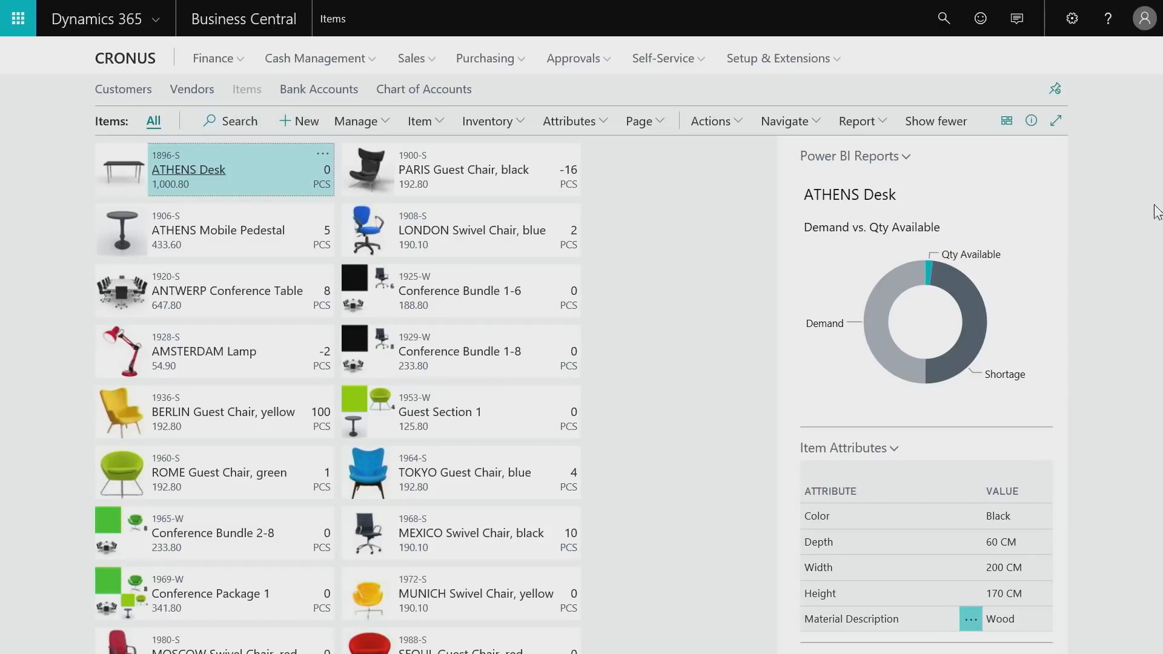
pyautogui.moveTo(1064, 269); pyautogui.dragTo(1080, 543)
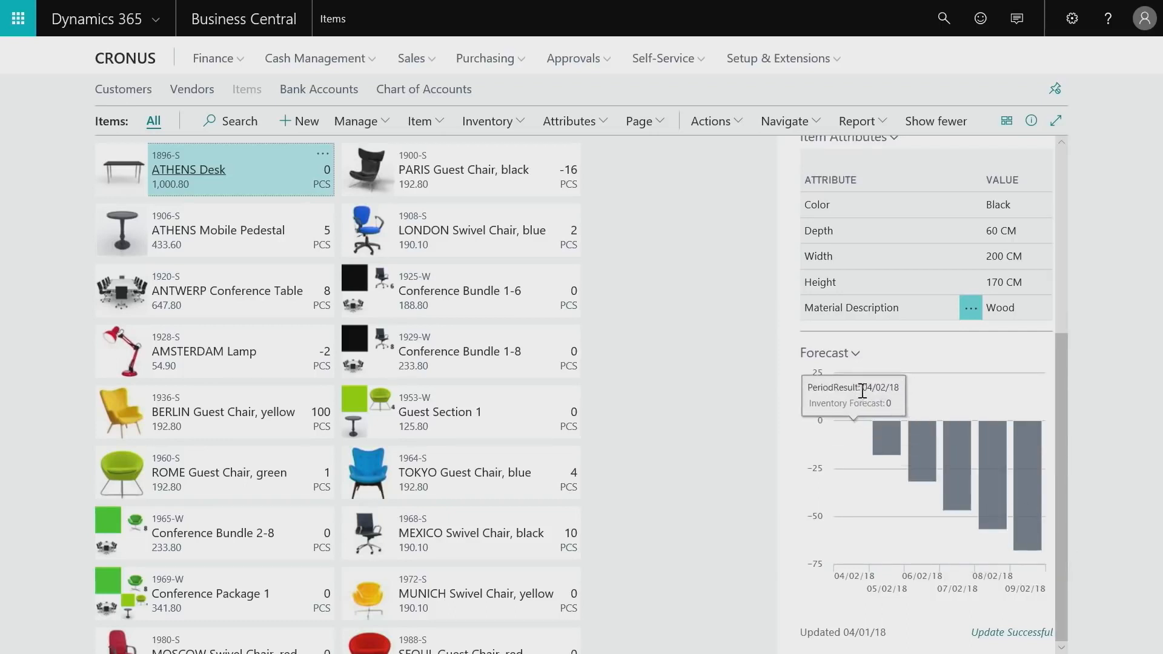
# Create a purchase order from the ATHENS Desk forecast and add the vendor's out-of-stock items to it.
pyautogui.click(852, 354)
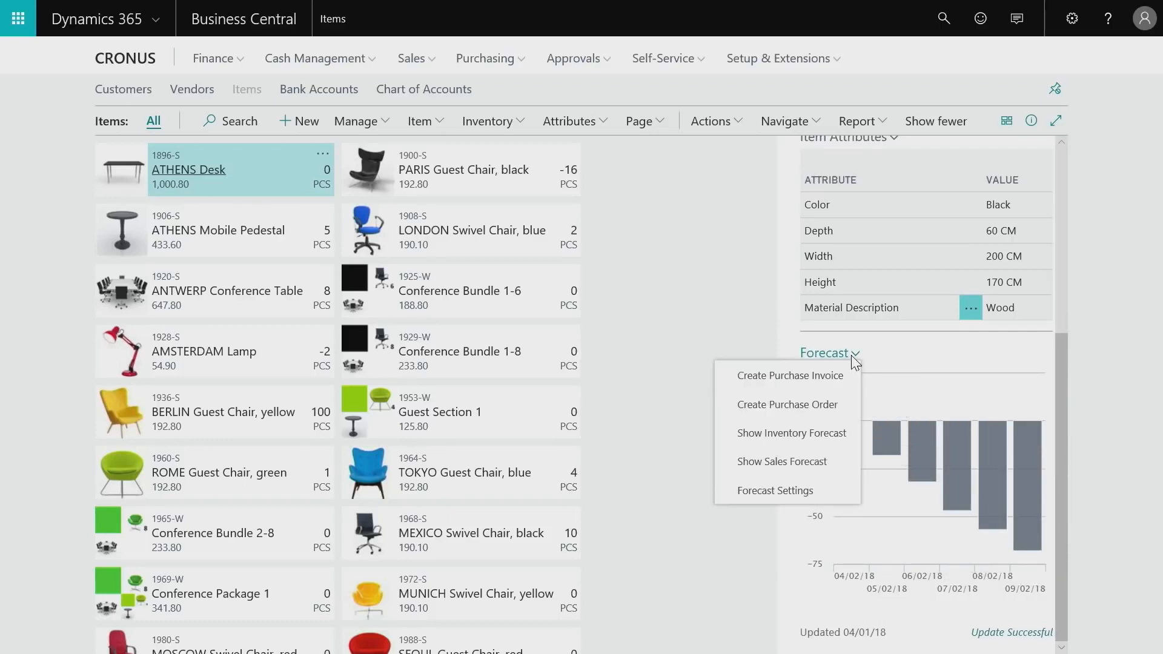
pyautogui.click(816, 405)
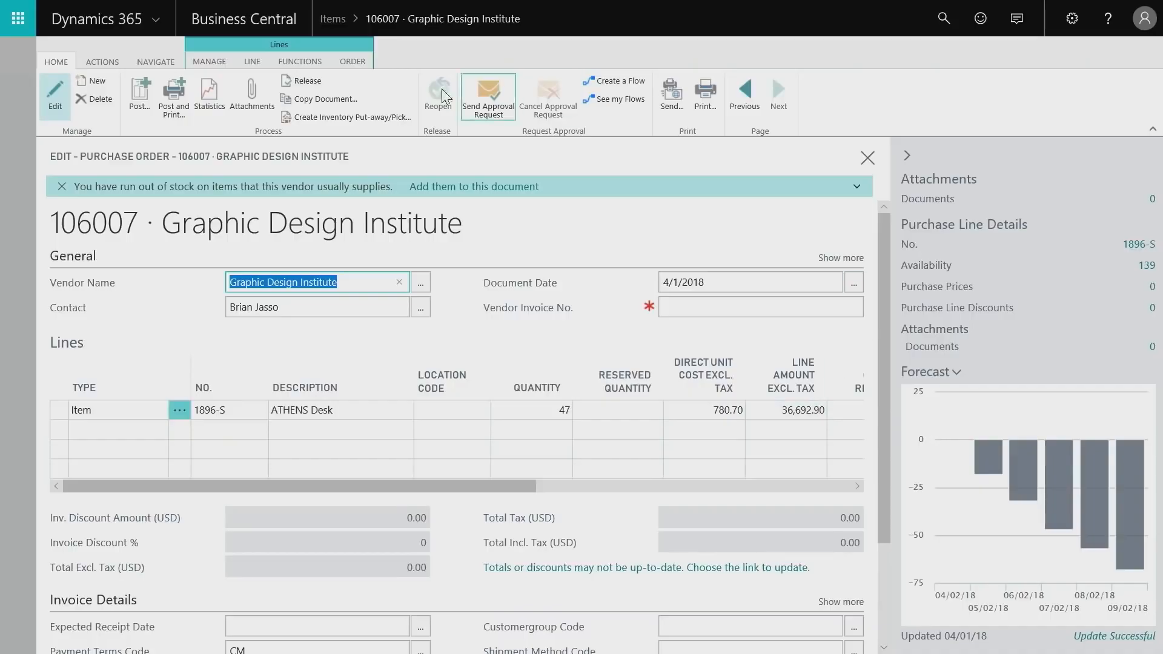
pyautogui.click(444, 191)
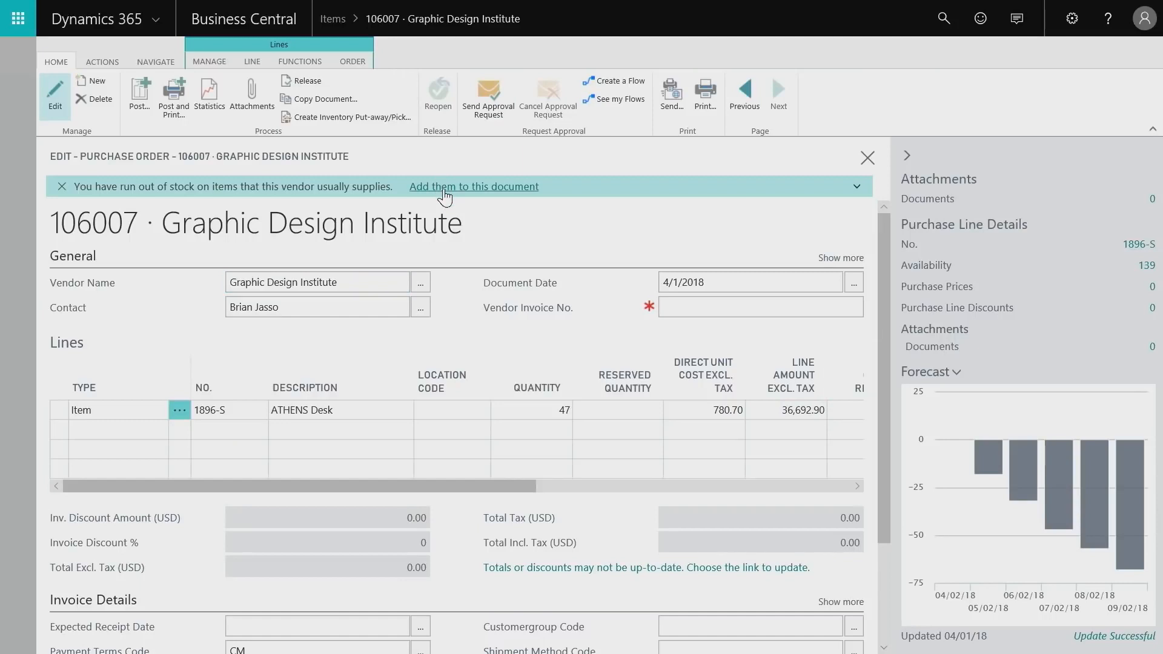
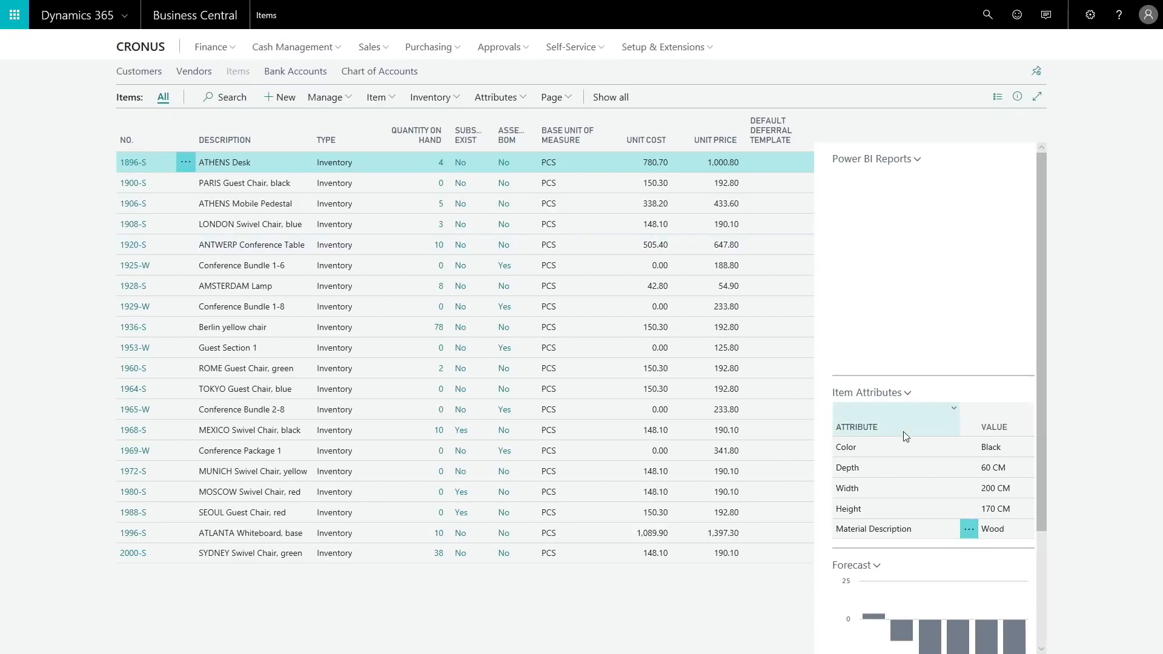
# Examine the item attributes and inventory forecasts of the ATHENS Desk and the black PARIS Guest Chair in the item list.
pyautogui.scroll(-3, 905, 436)
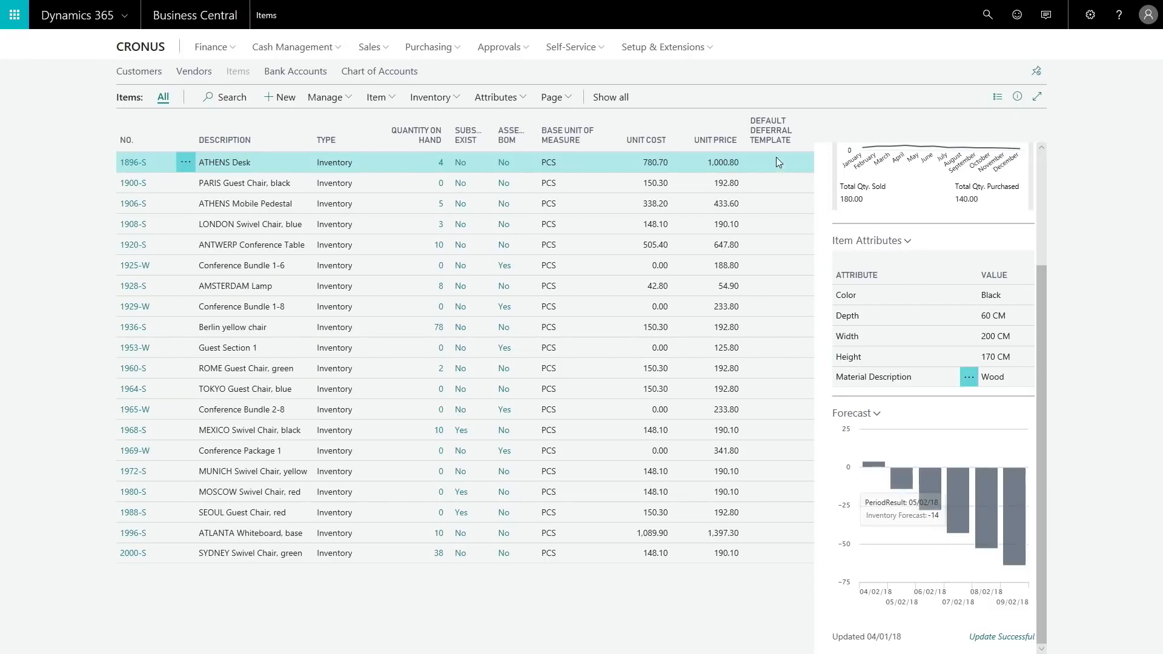
pyautogui.click(748, 191)
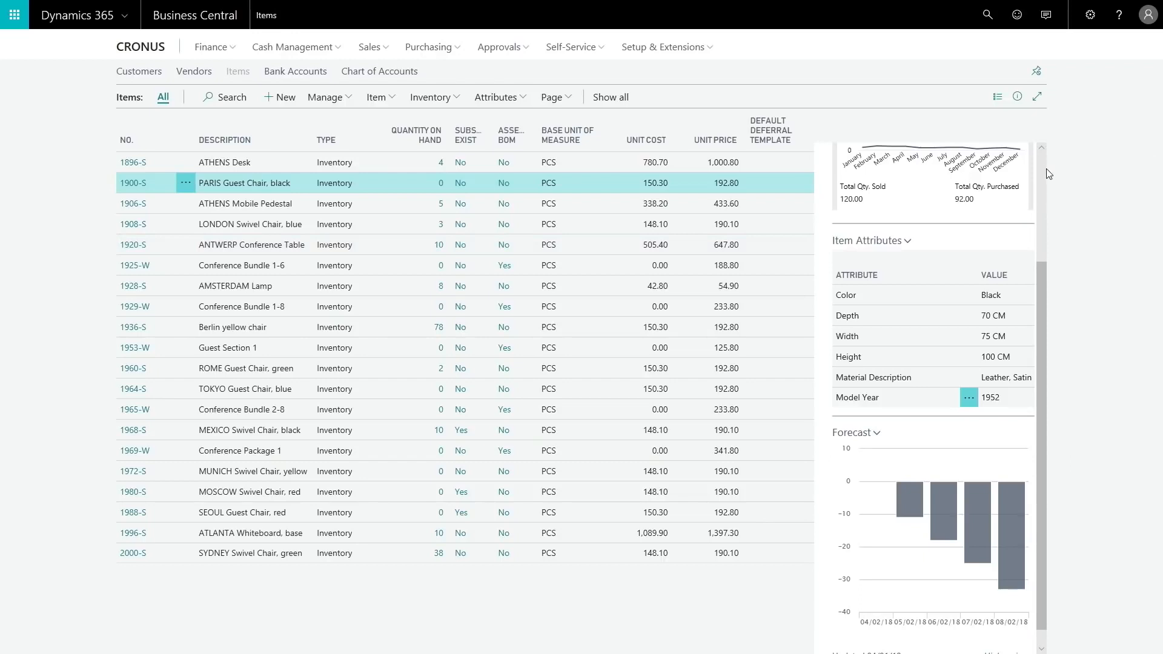
pyautogui.scroll(3, 1048, 174)
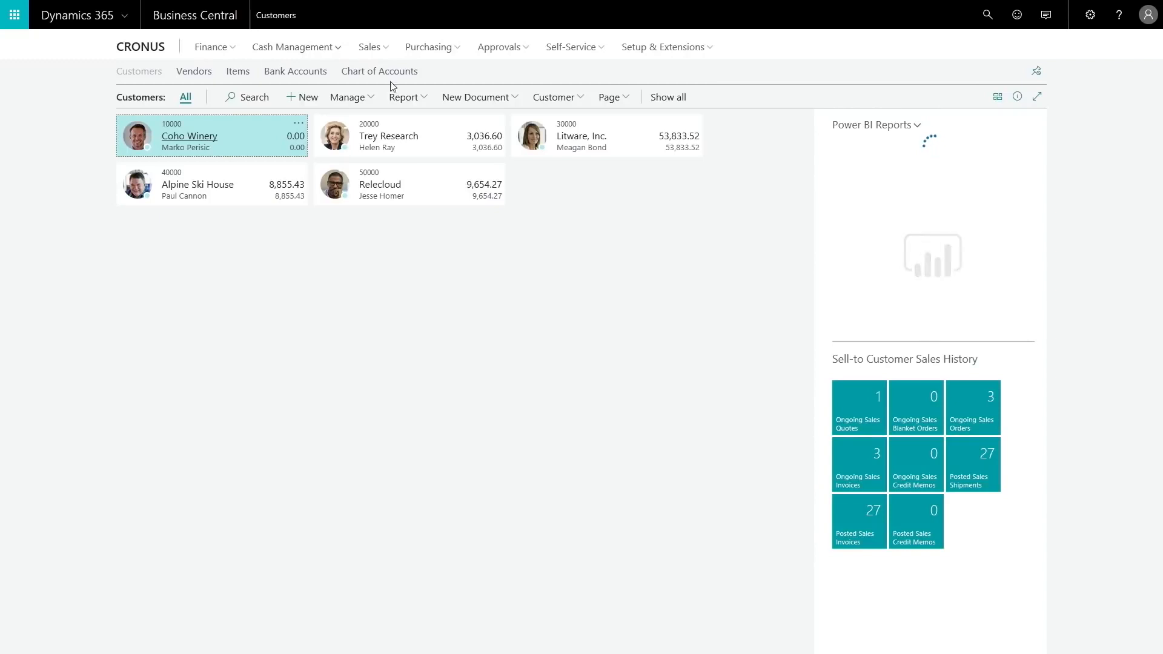
# Create a new sales order from the Trey Research customer card and review the customer's overdue balance details.
pyautogui.click(433, 132)
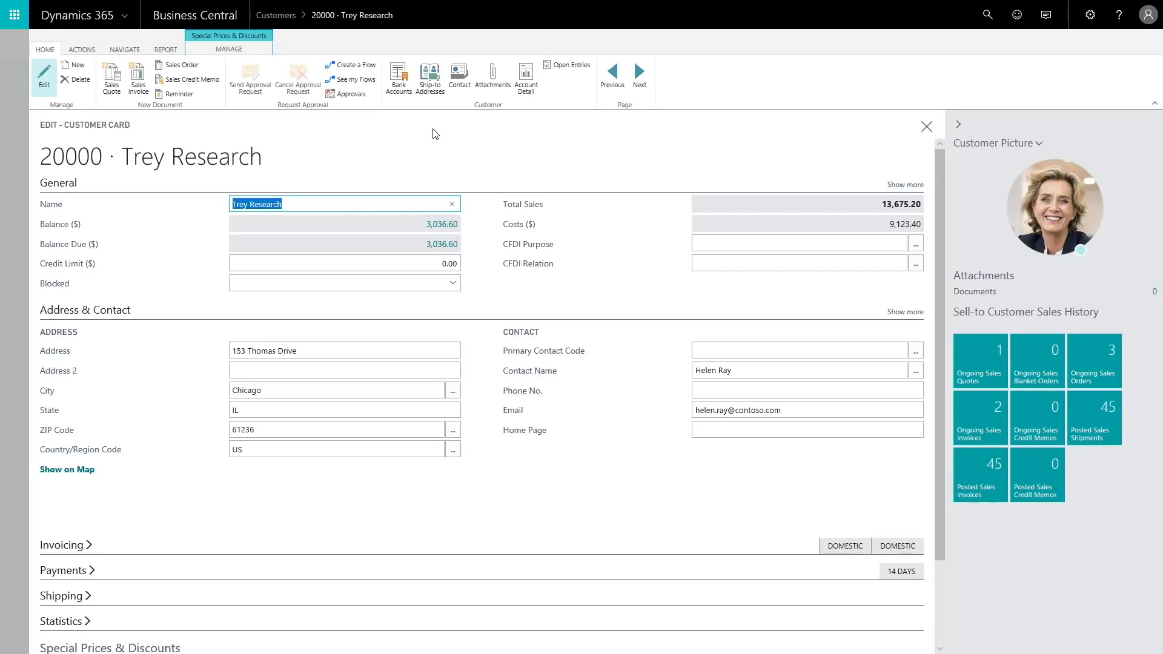
pyautogui.click(189, 65)
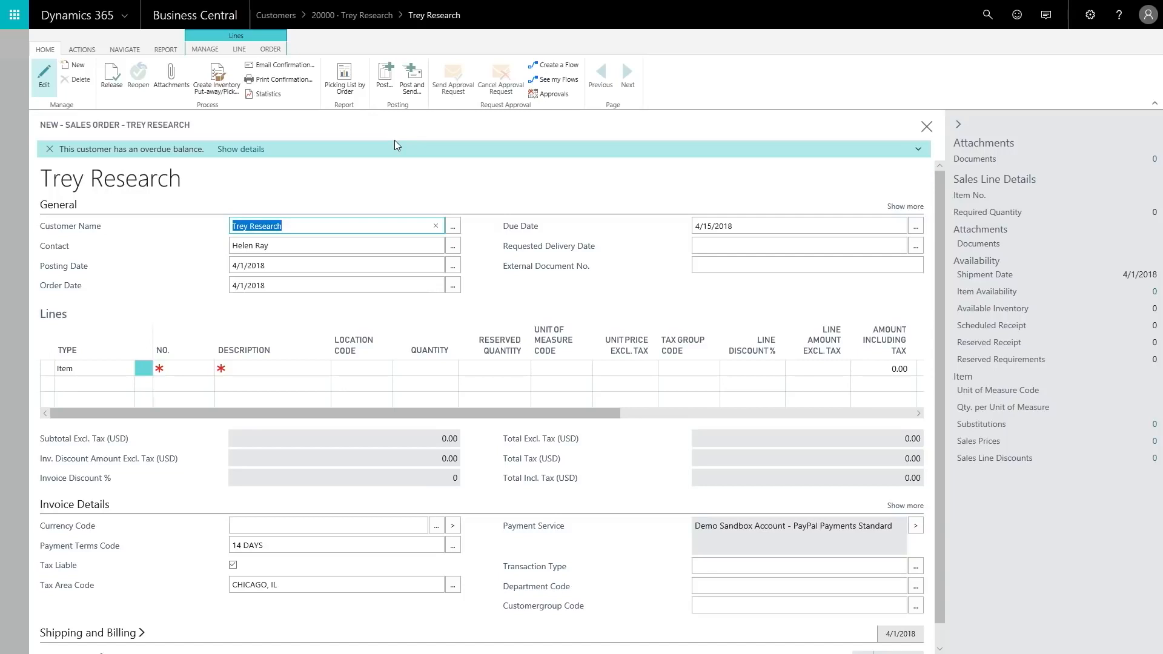
pyautogui.click(253, 150)
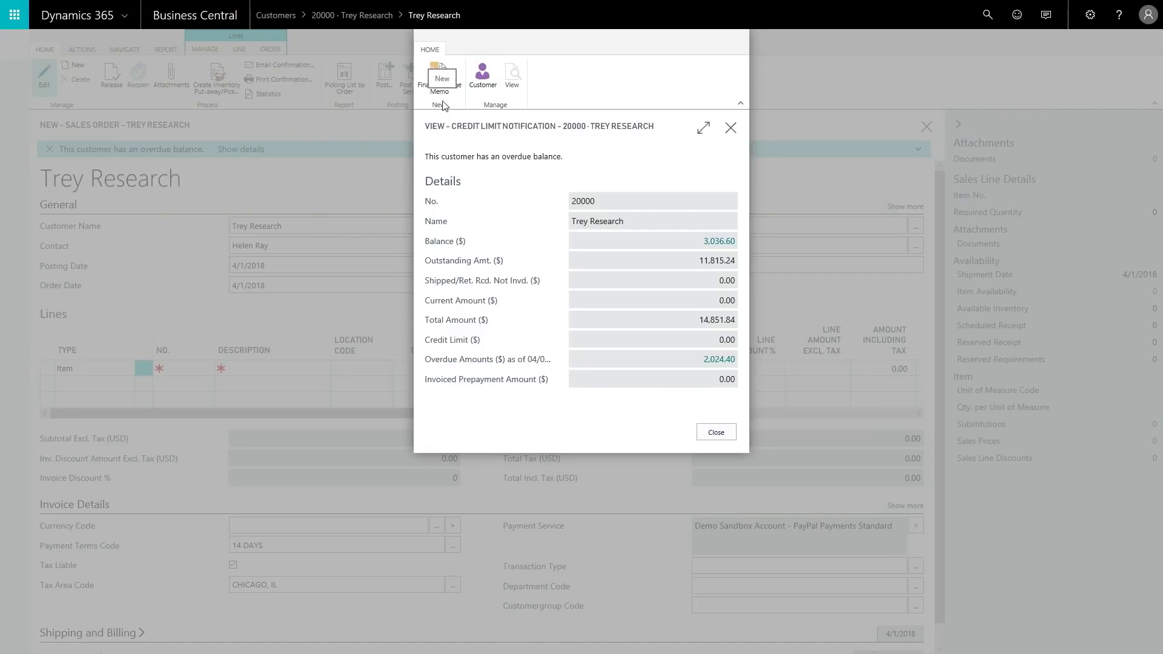
pyautogui.click(735, 129)
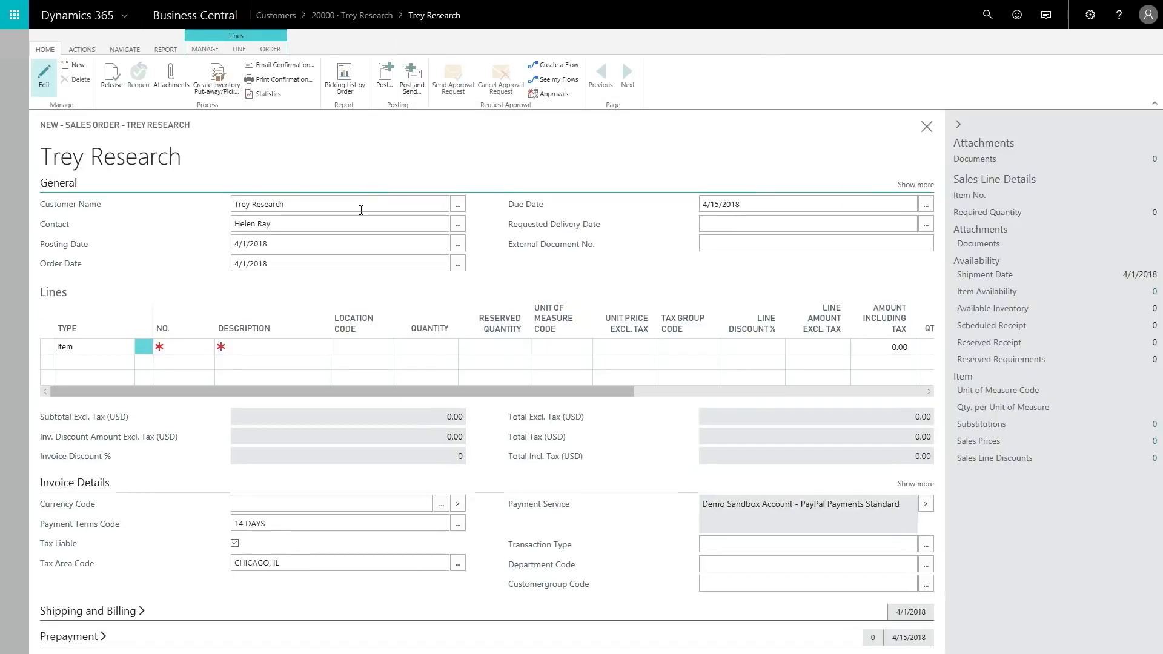
# Add a line for the black PARIS Guest Chair with a quantity of 16 to the sales order.
pyautogui.click(270, 346)
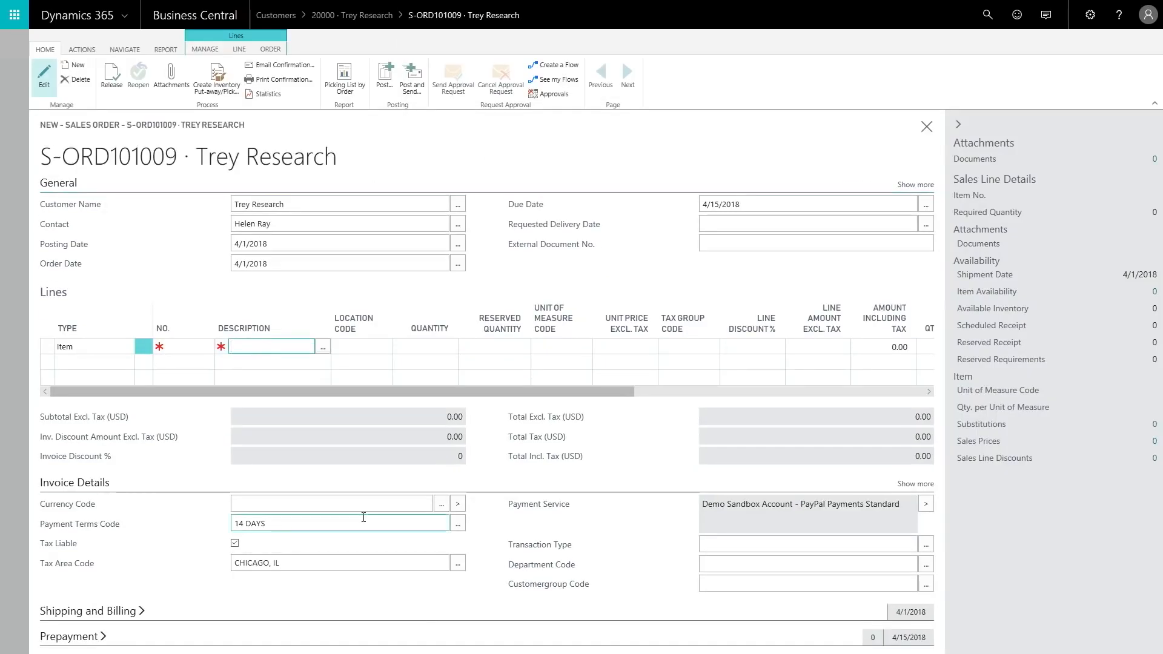
pyautogui.write('paris')
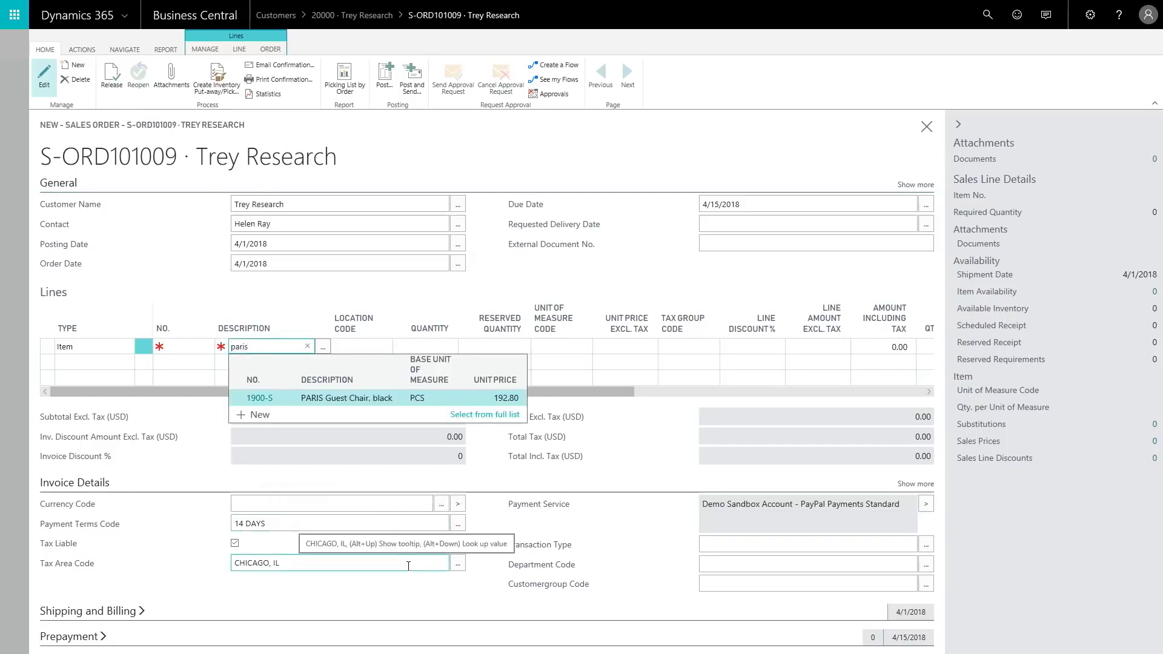
pyautogui.press('Tab')
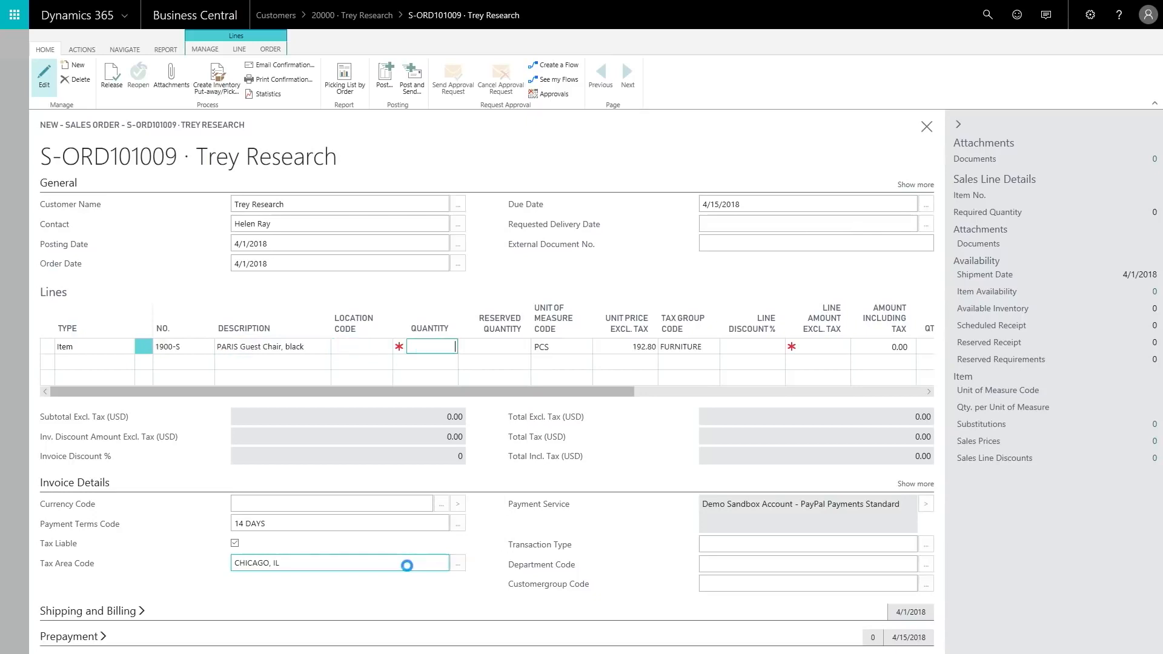
pyautogui.write('16')
pyautogui.press('Tab')
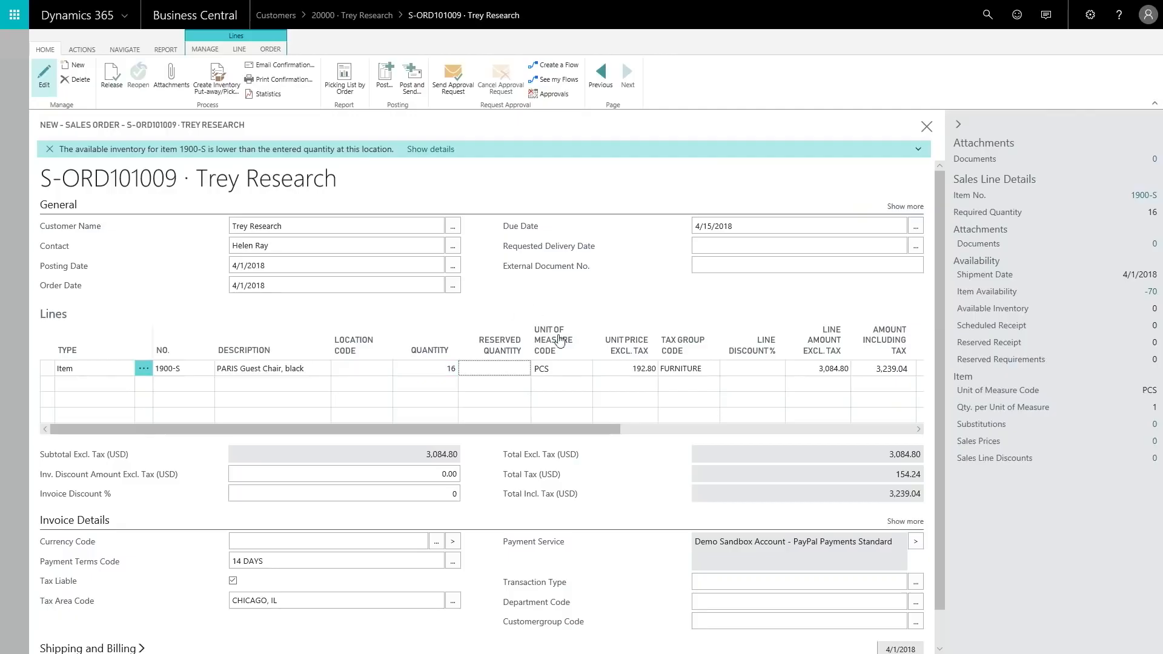
# Show the availability details for item 1900-S and create a purchase invoice for it.
pyautogui.click(436, 151)
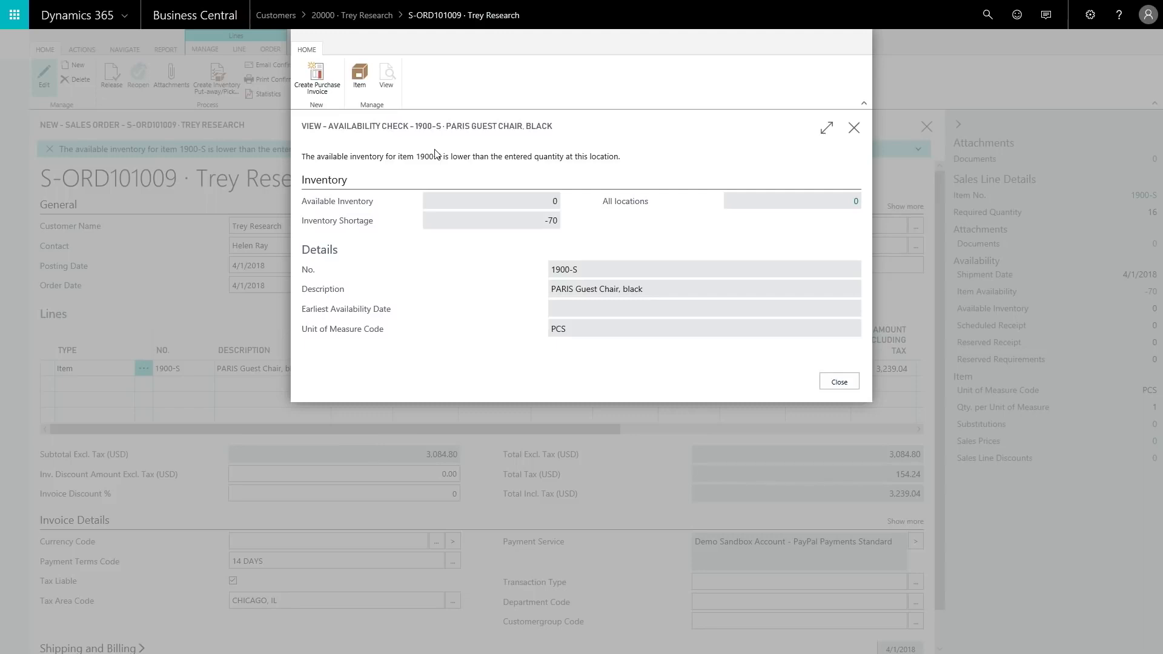
pyautogui.click(317, 78)
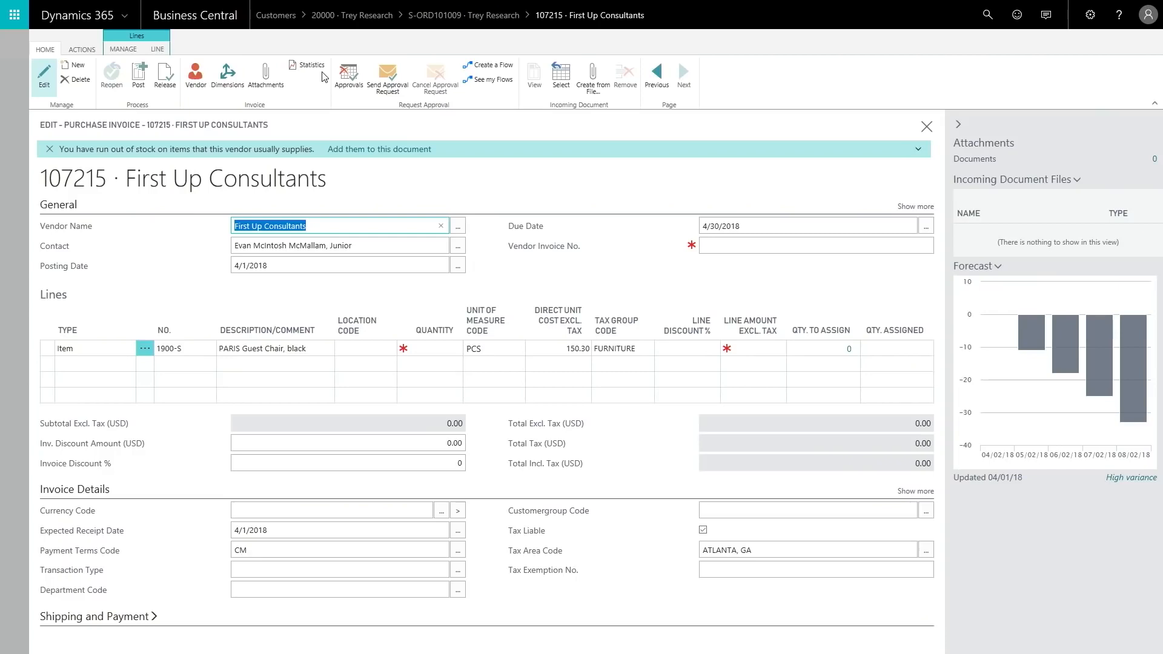
# Add the vendor's out-of-stock items to the purchase invoice and fill in the PARIS Guest Chair quantity.
pyautogui.click(395, 153)
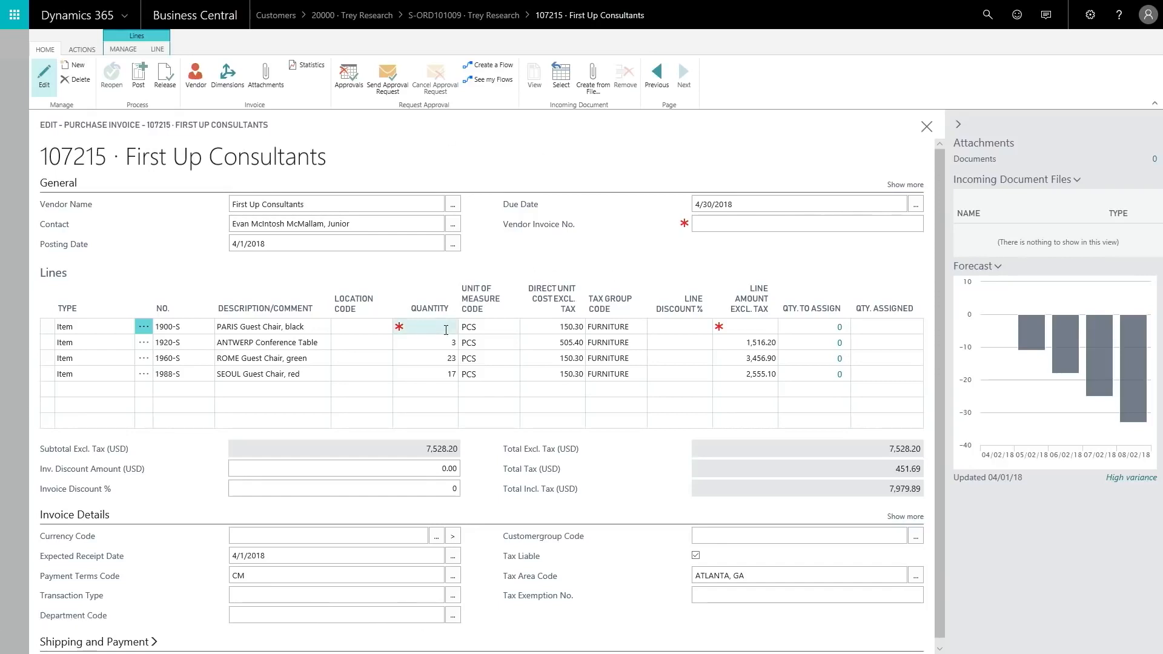
pyautogui.write('0')
pyautogui.press('Tab')
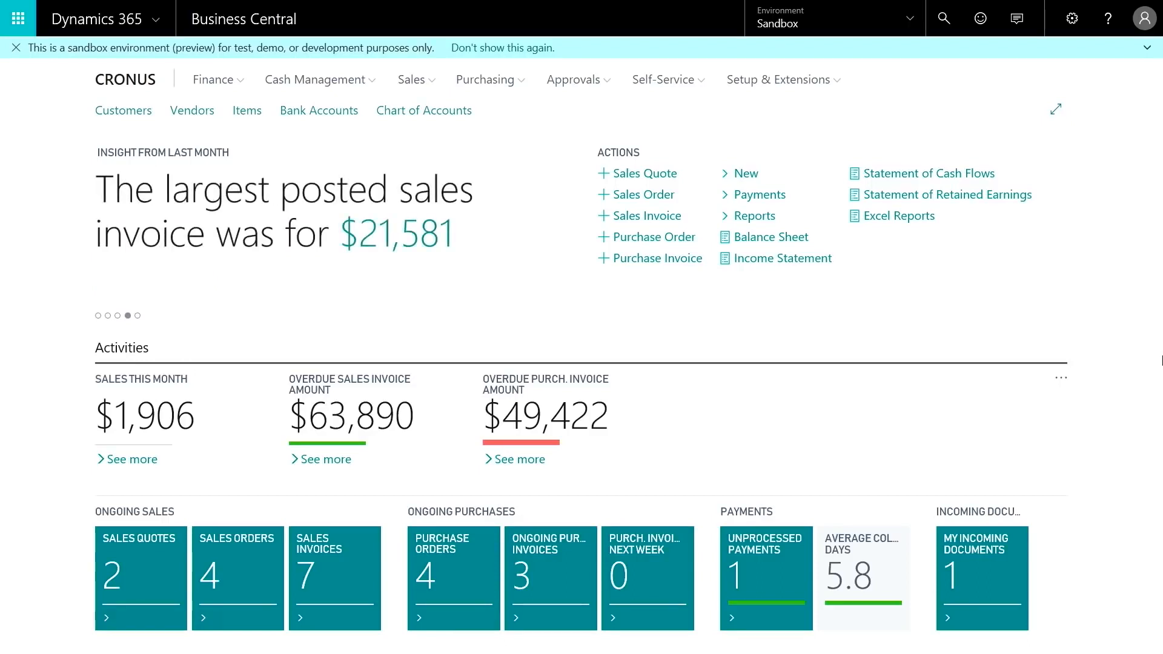
# Look over the home page, start personalizing it, and move the Trial Balance part ahead of Favorite Accounts.
pyautogui.scroll(-3, 726, 484)
pyautogui.scroll(-6, 727, 490)
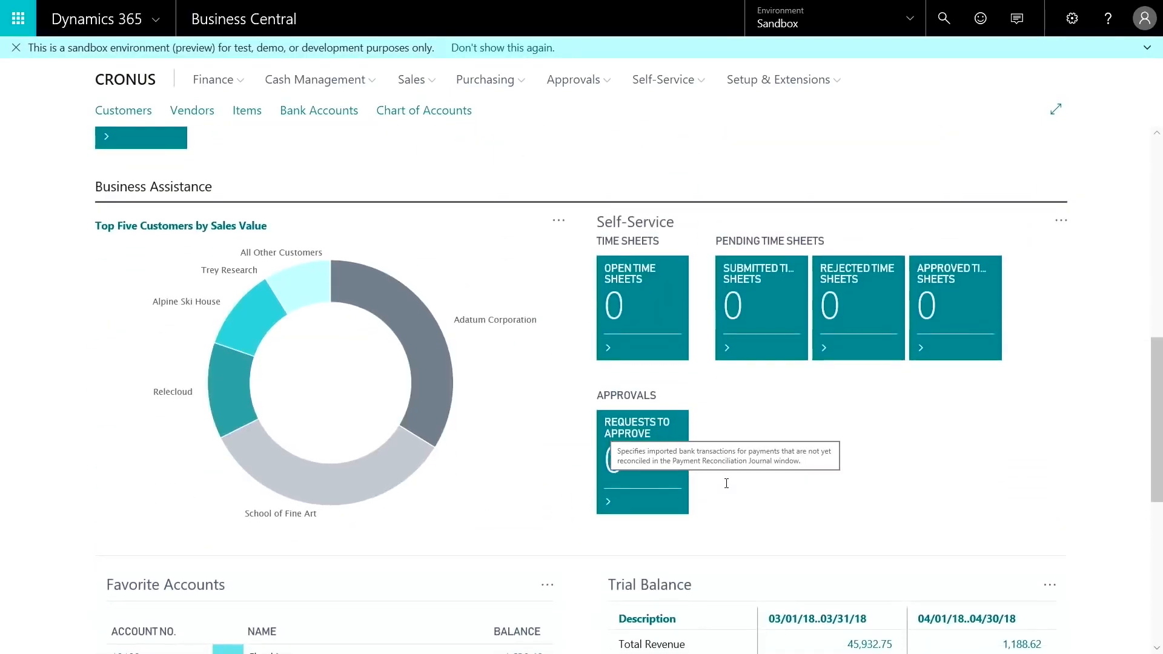
pyautogui.scroll(9, 527, 470)
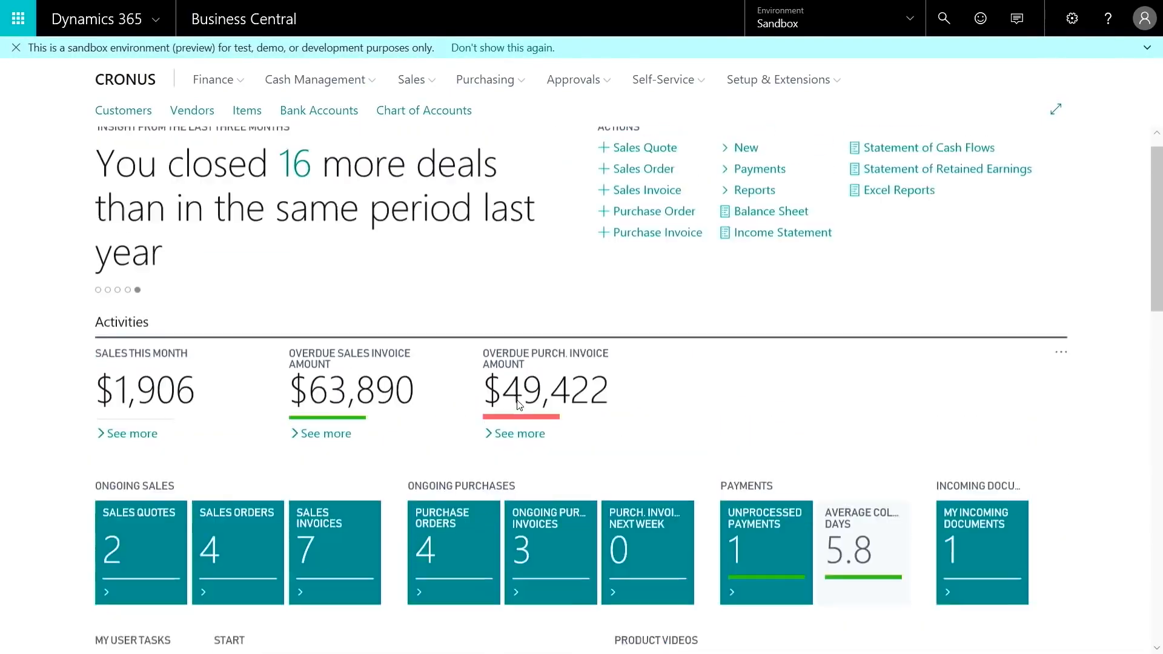
pyautogui.click(1072, 18)
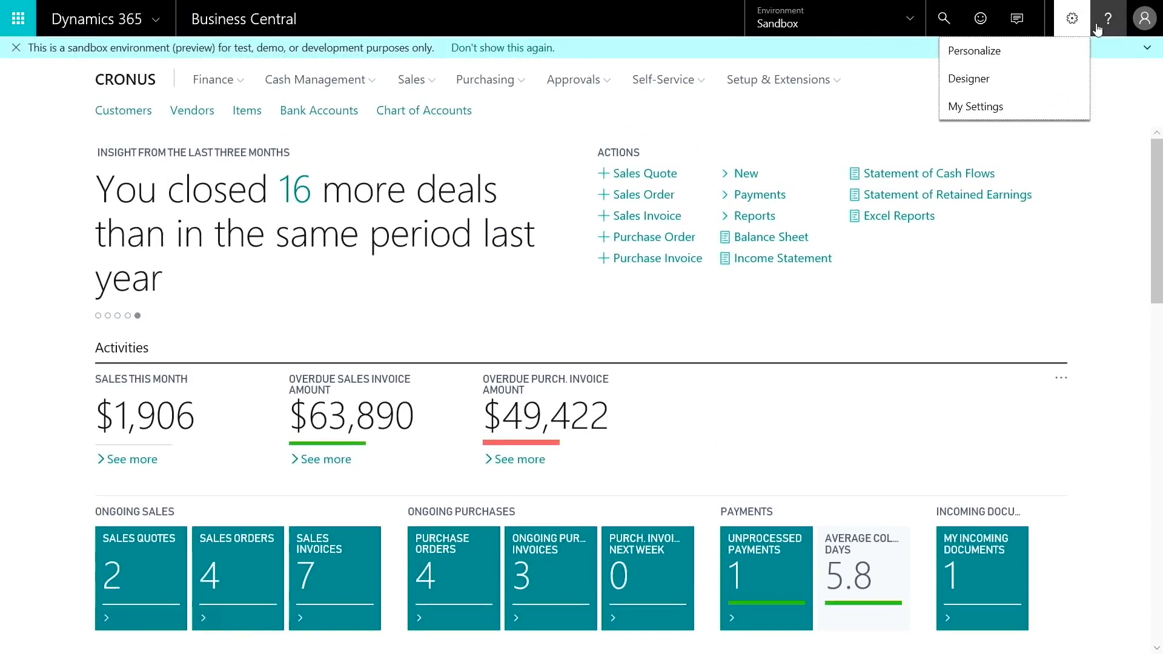
pyautogui.click(973, 63)
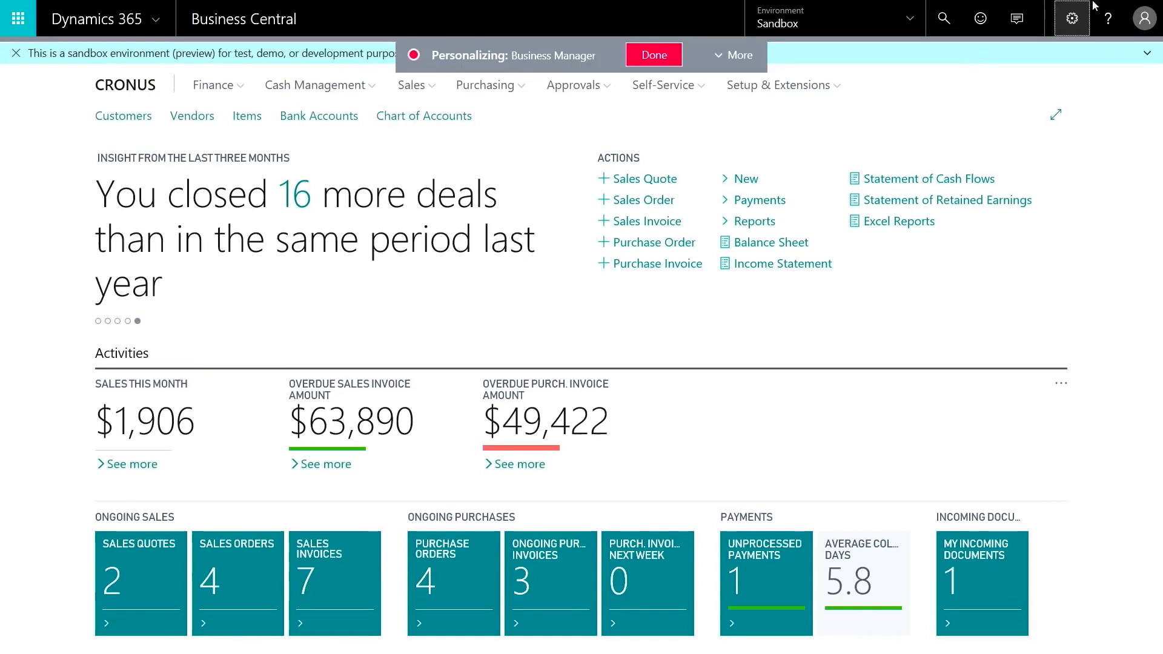
pyautogui.click(1072, 19)
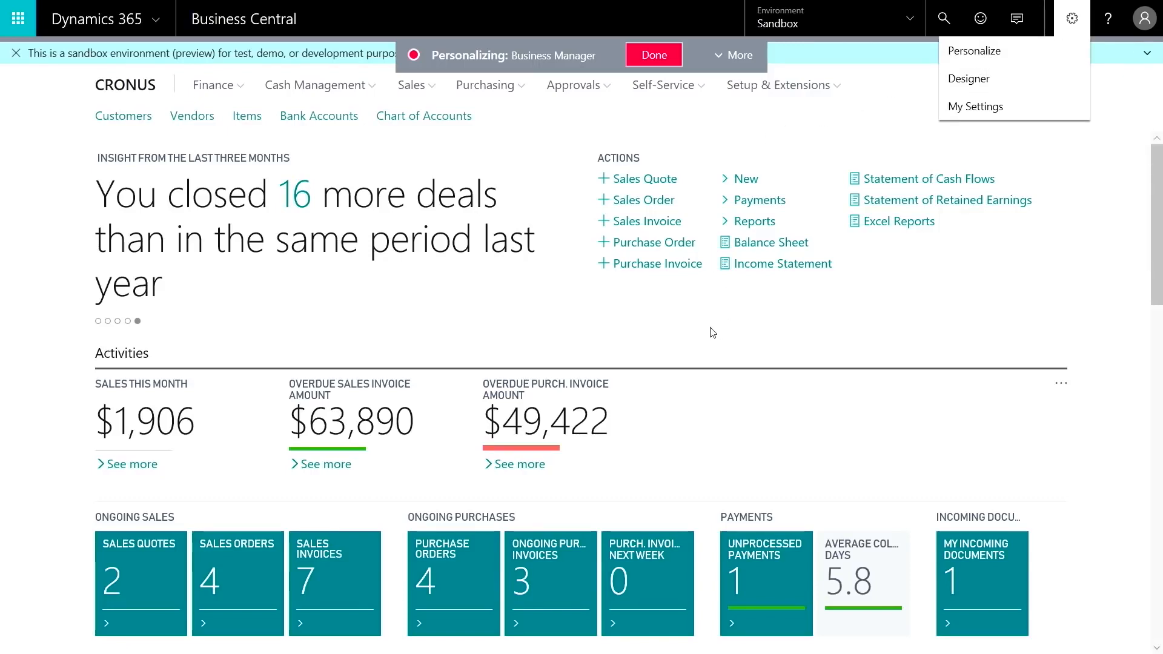
pyautogui.scroll(-12, 700, 325)
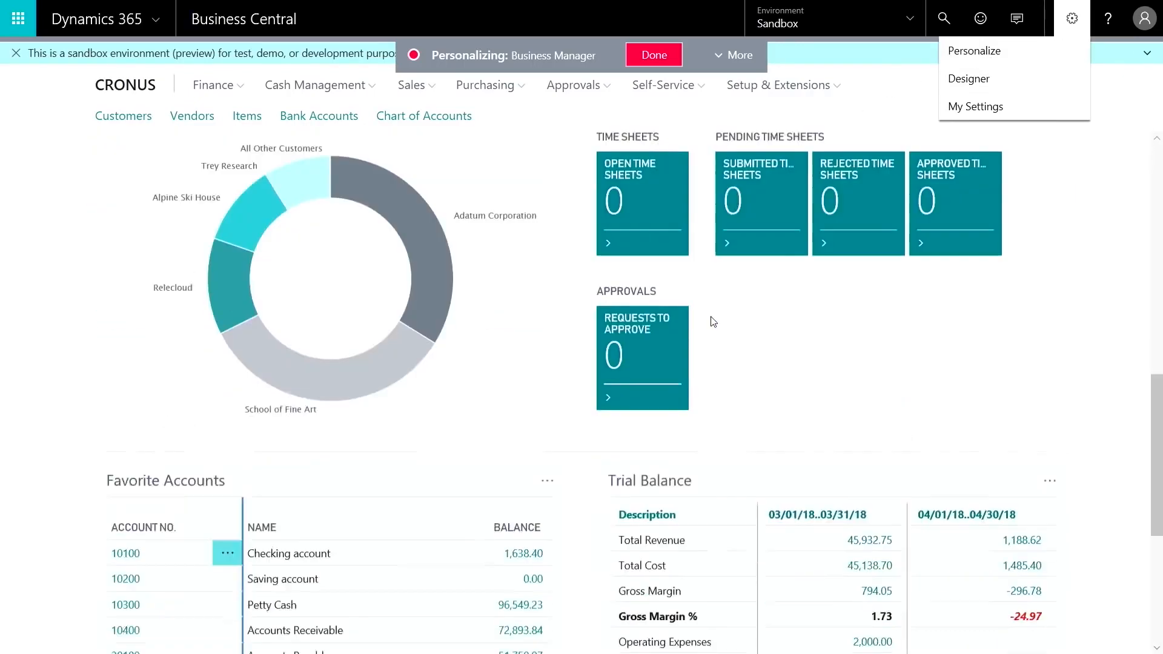
pyautogui.moveTo(1003, 279)
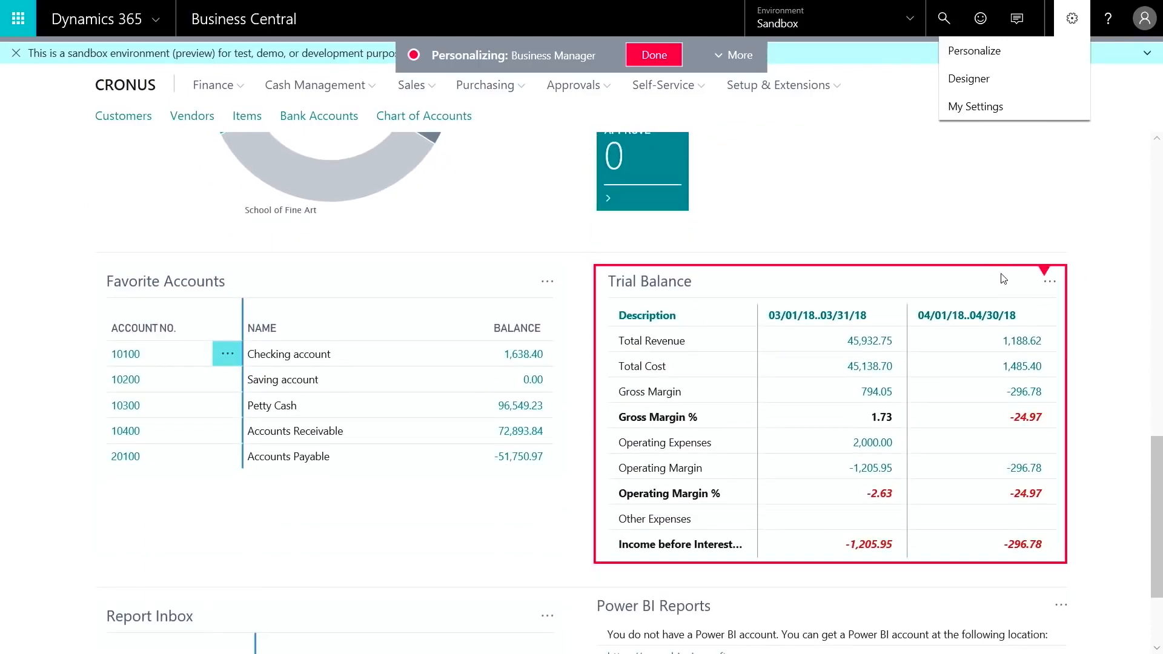
pyautogui.moveTo(982, 269); pyautogui.dragTo(63, 296)
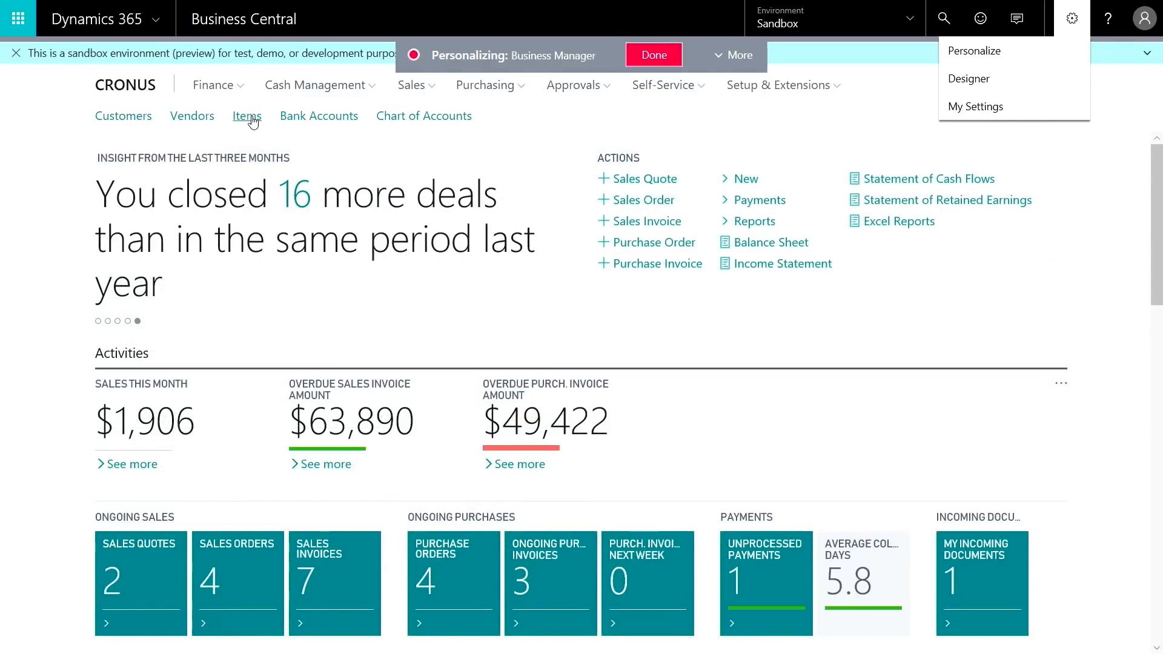
# Open the item list while personalizing and set the freeze pane at the No. column.
pyautogui.click(251, 117)
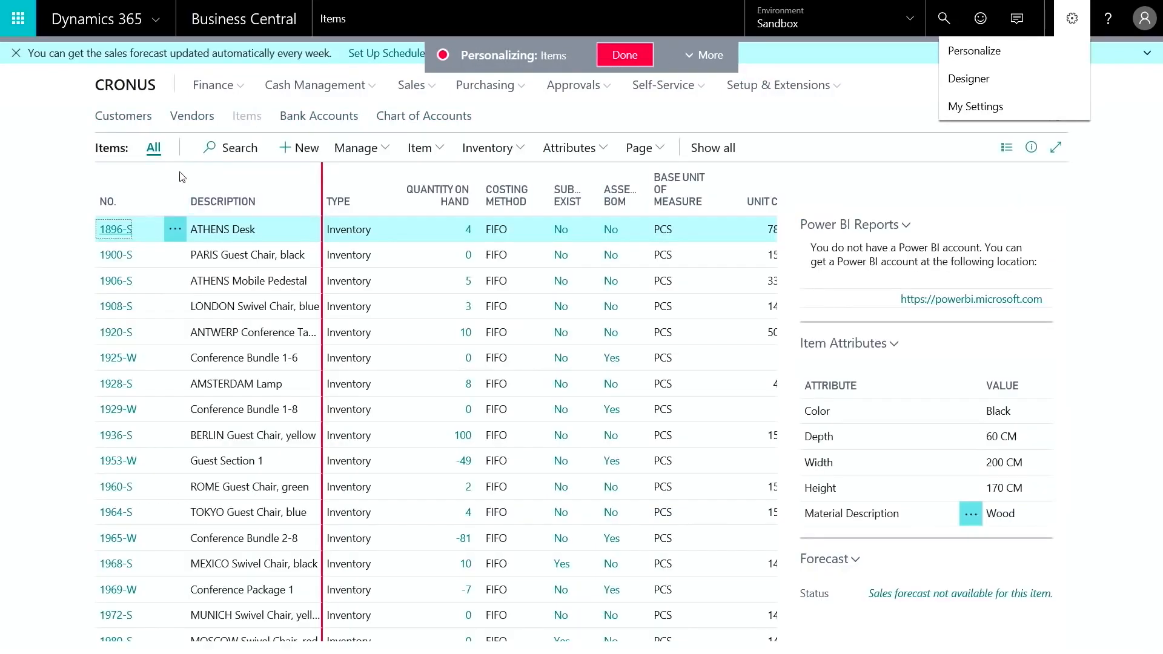
pyautogui.click(161, 171)
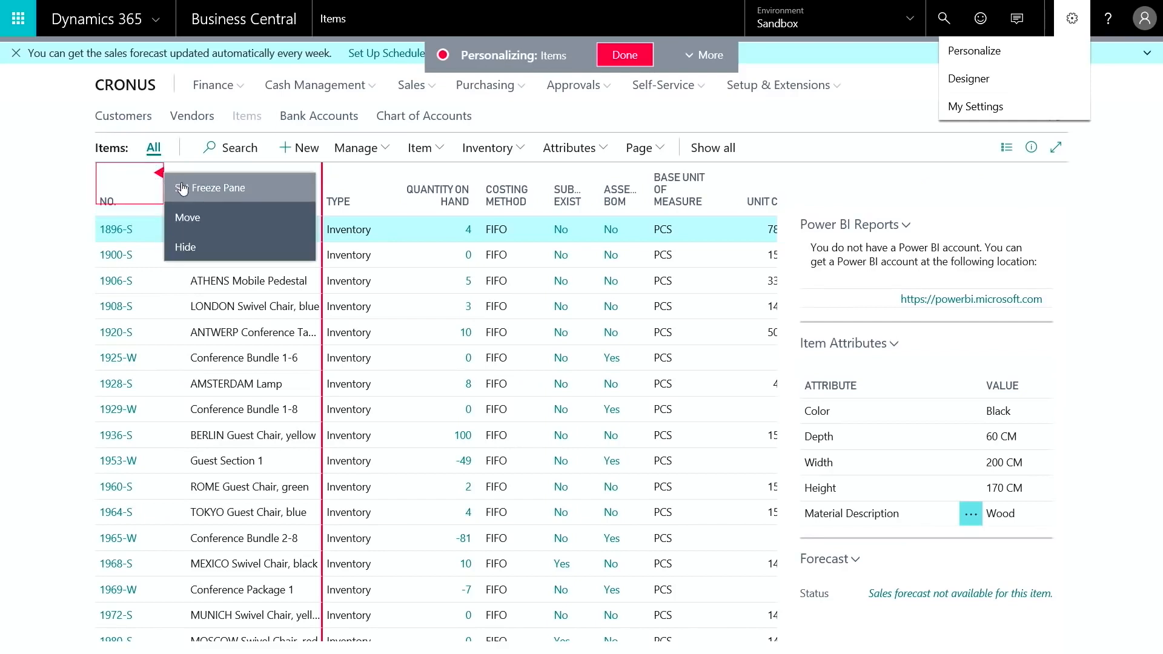
pyautogui.click(182, 184)
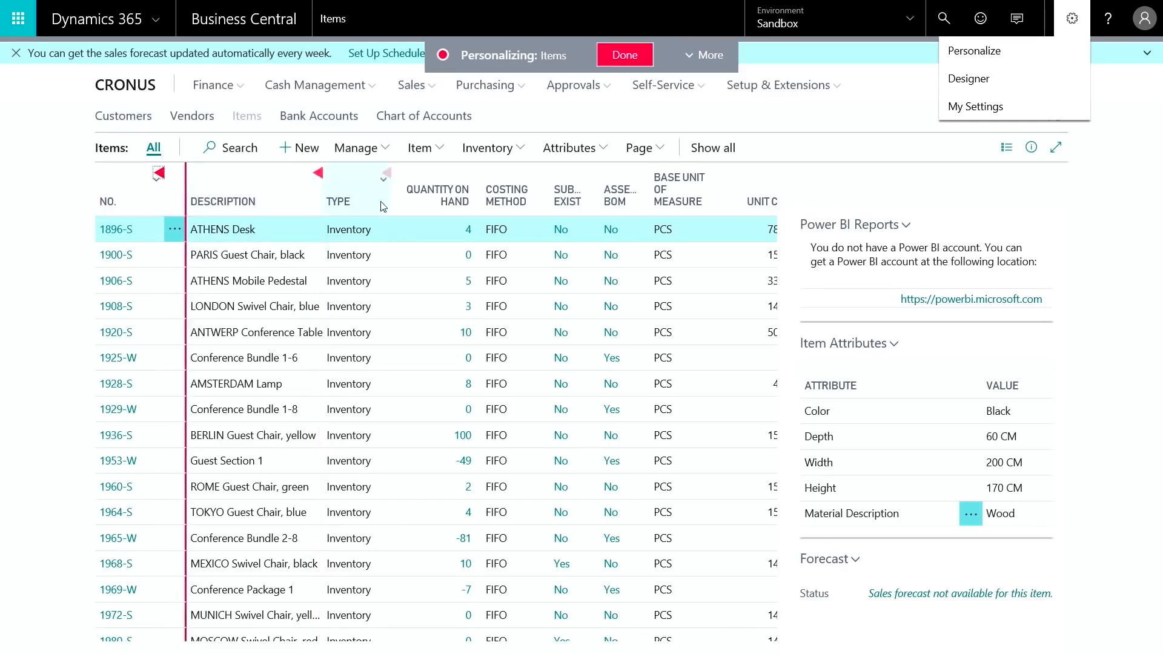
# Try to add the Assembly Policy field to the item list, hide the Description column, and finish personalizing.
pyautogui.click(712, 58)
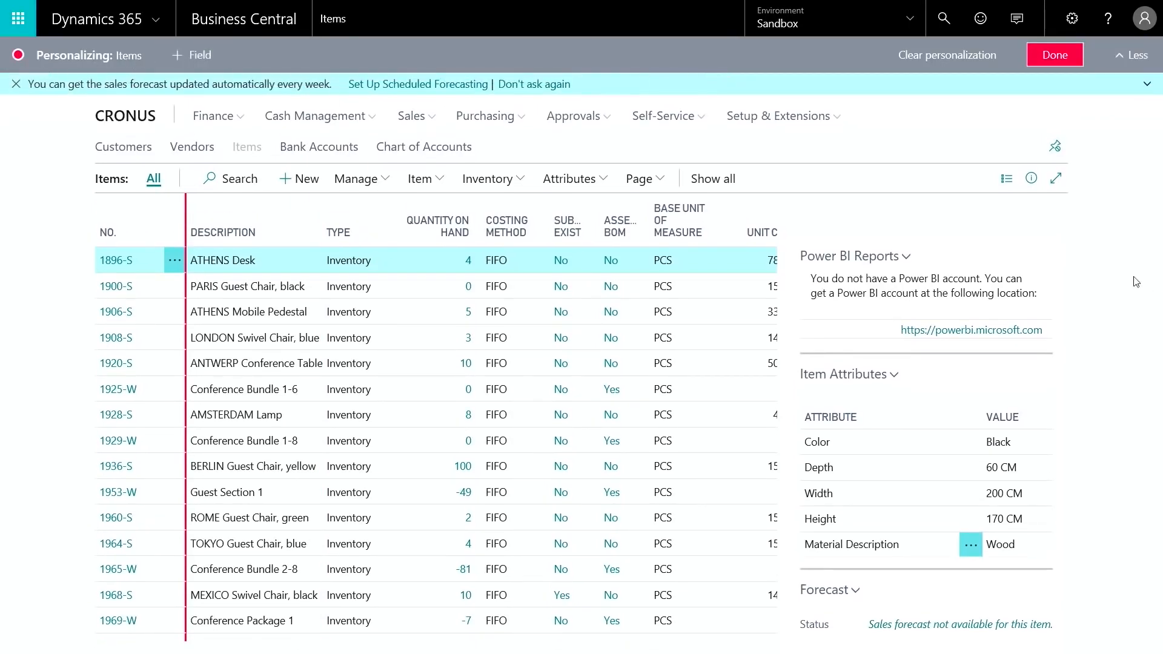
pyautogui.moveTo(1004, 261); pyautogui.dragTo(529, 238)
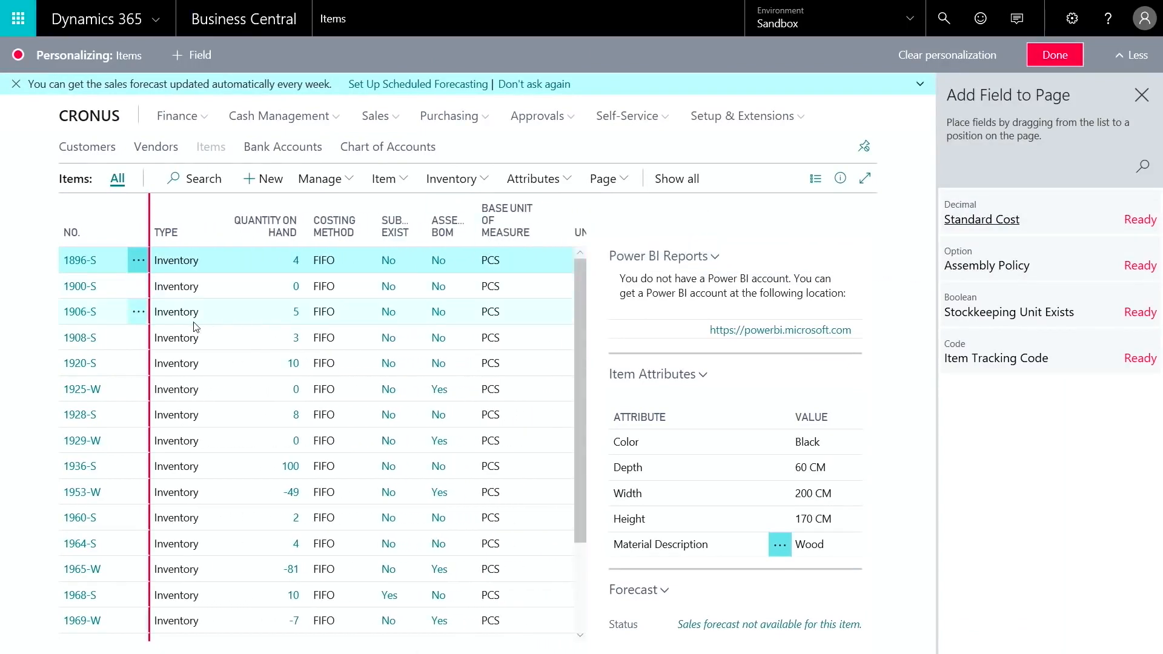
pyautogui.click(1070, 58)
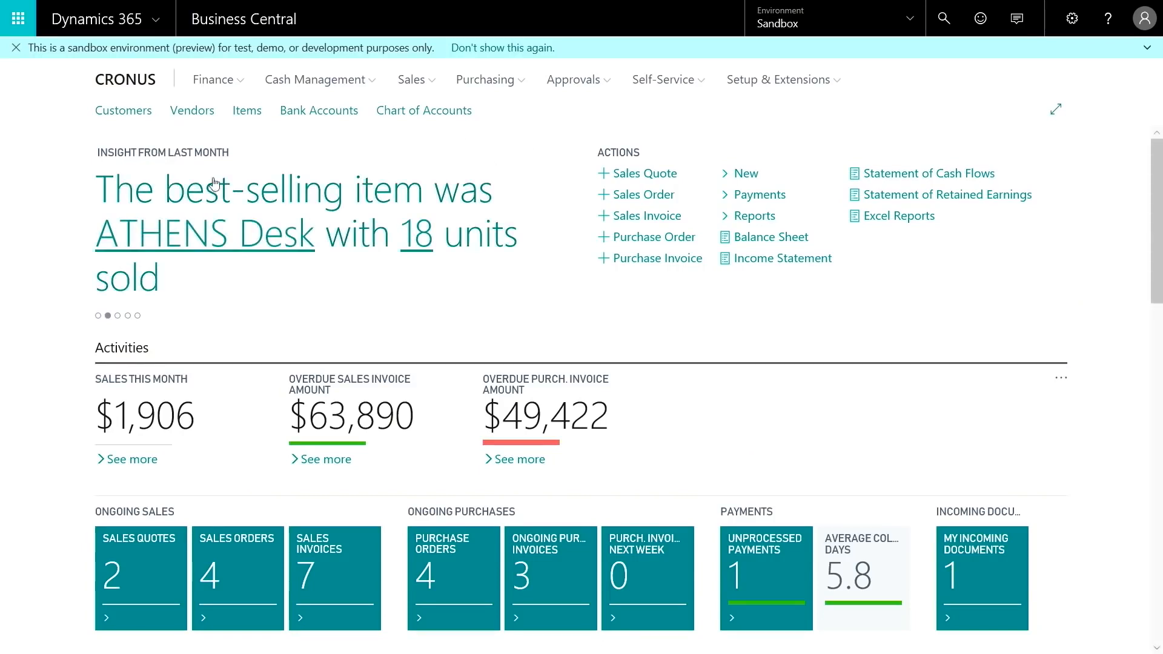
# Open the Adatum Corporation customer card in Designer and move the Total Sales field below CFDI Relation.
pyautogui.click(121, 111)
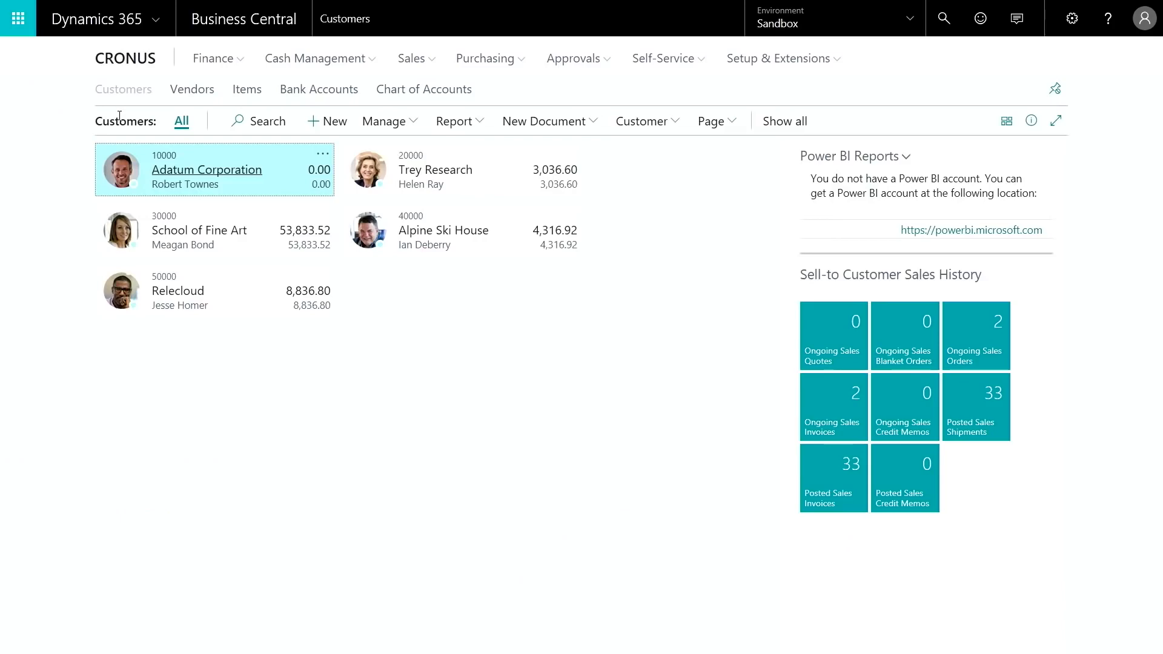
pyautogui.click(193, 171)
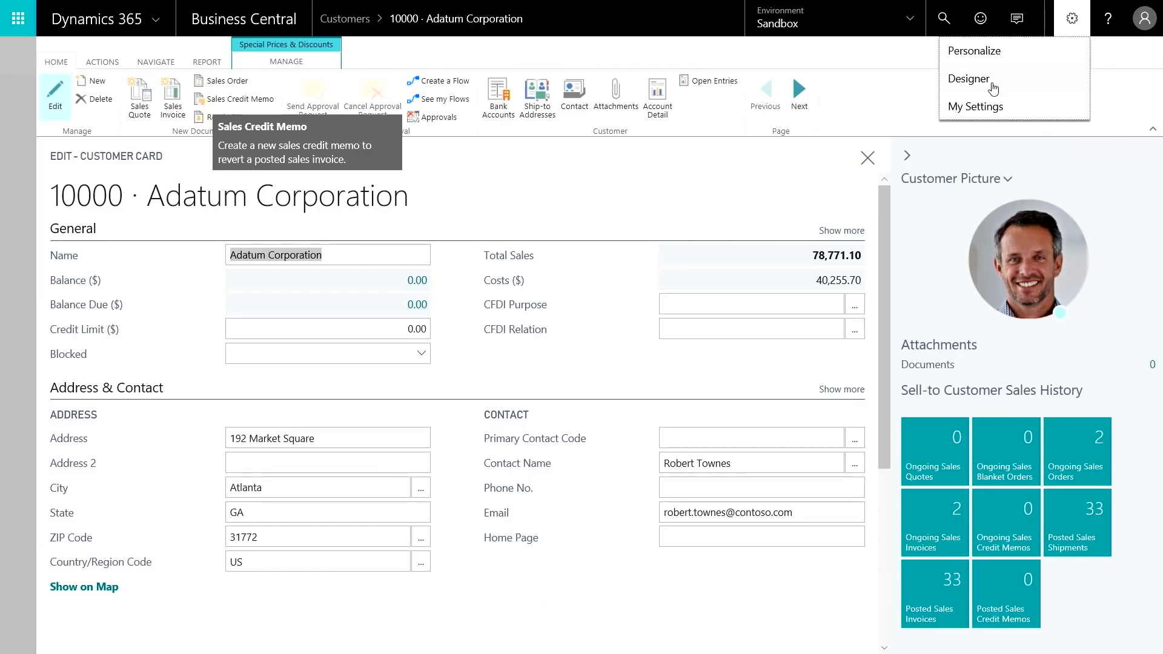
pyautogui.click(968, 79)
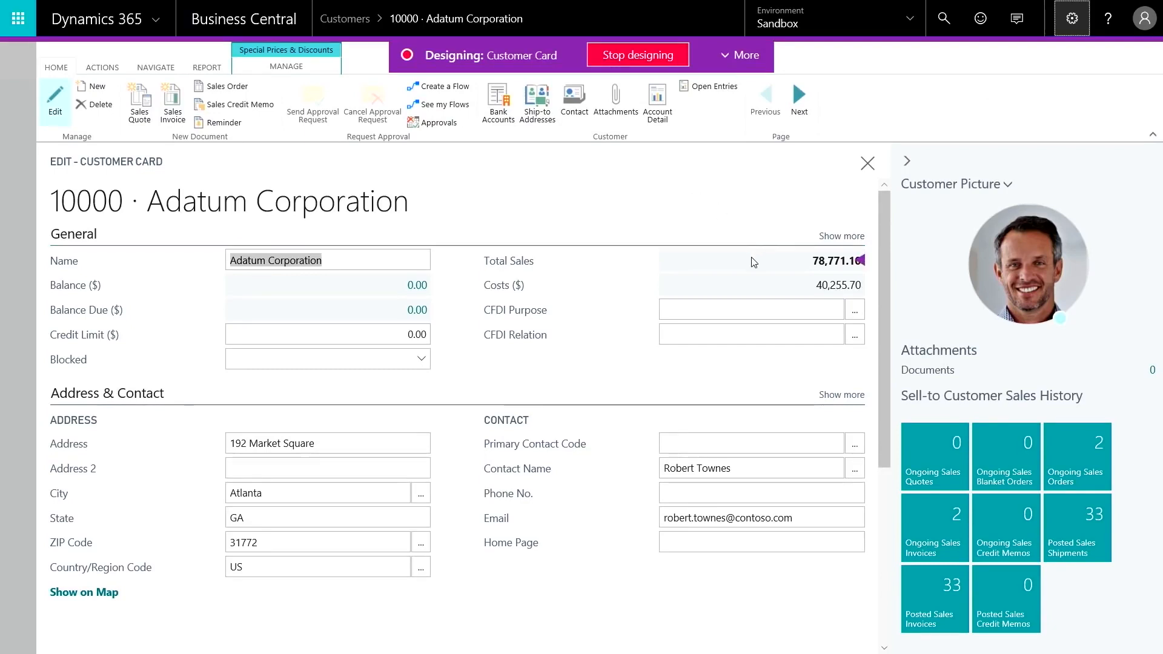
pyautogui.moveTo(753, 260); pyautogui.dragTo(749, 341)
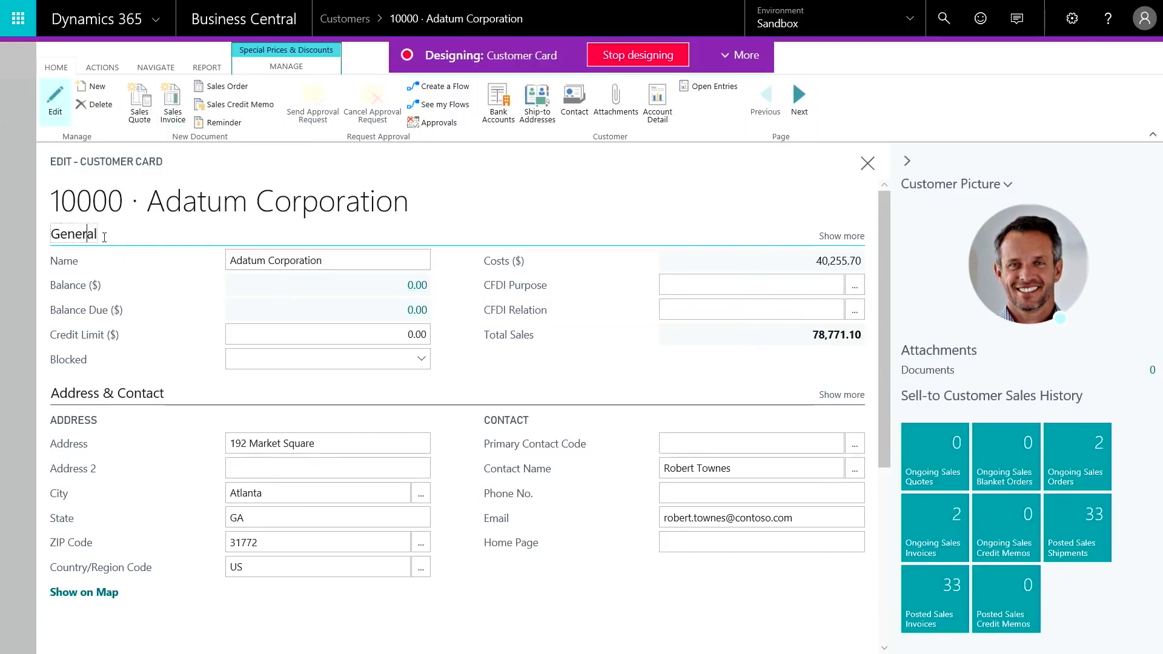
# Rename the customer card's General section as Main and stop designing.
pyautogui.press('BackSpace')
pyautogui.press('BackSpace')
pyautogui.press('BackSpace')
pyautogui.press('BackSpace')
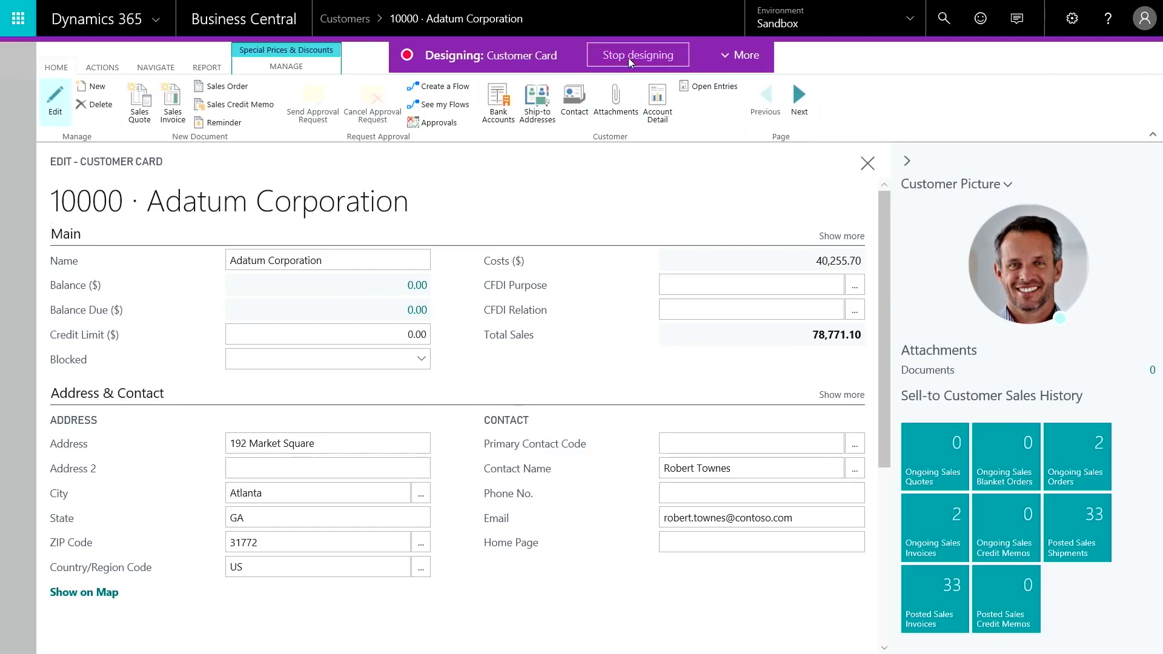
pyautogui.click(630, 58)
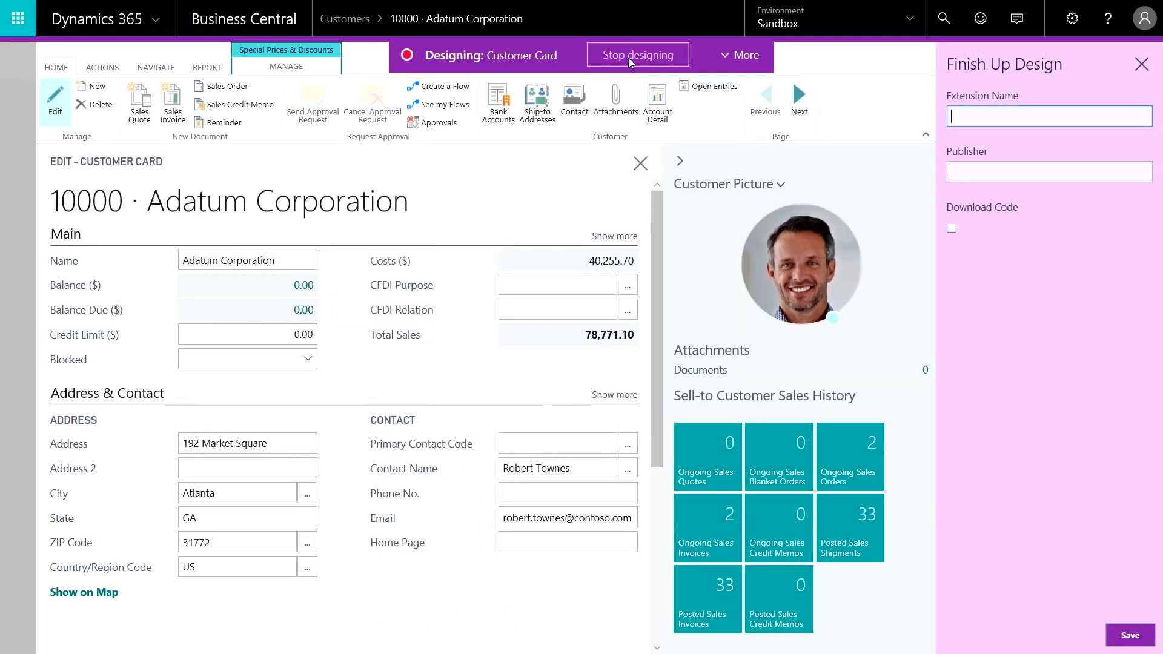